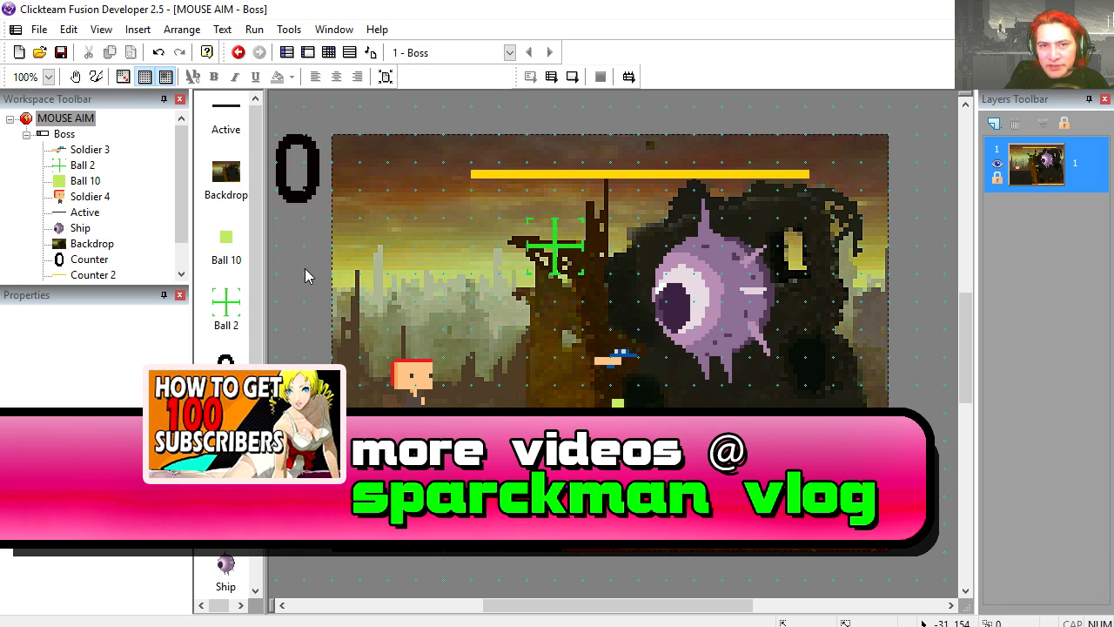
# Step: Run the MOUSE AIM game and fire eight shots at the circling boss to shrink its health bar
pyautogui.press('F8')
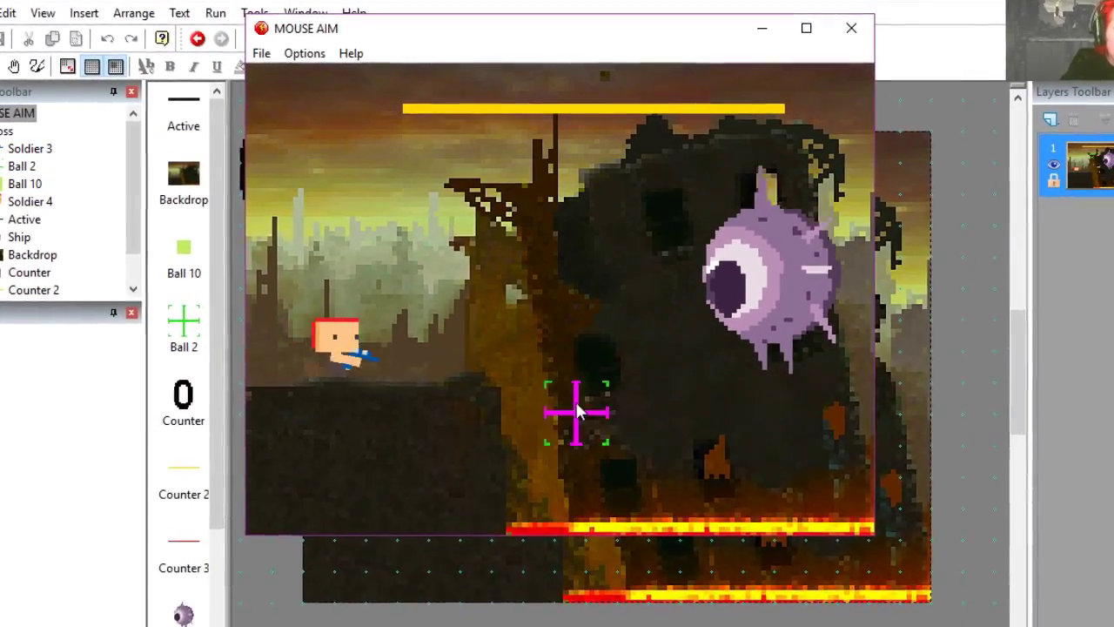
pyautogui.click(670, 228)
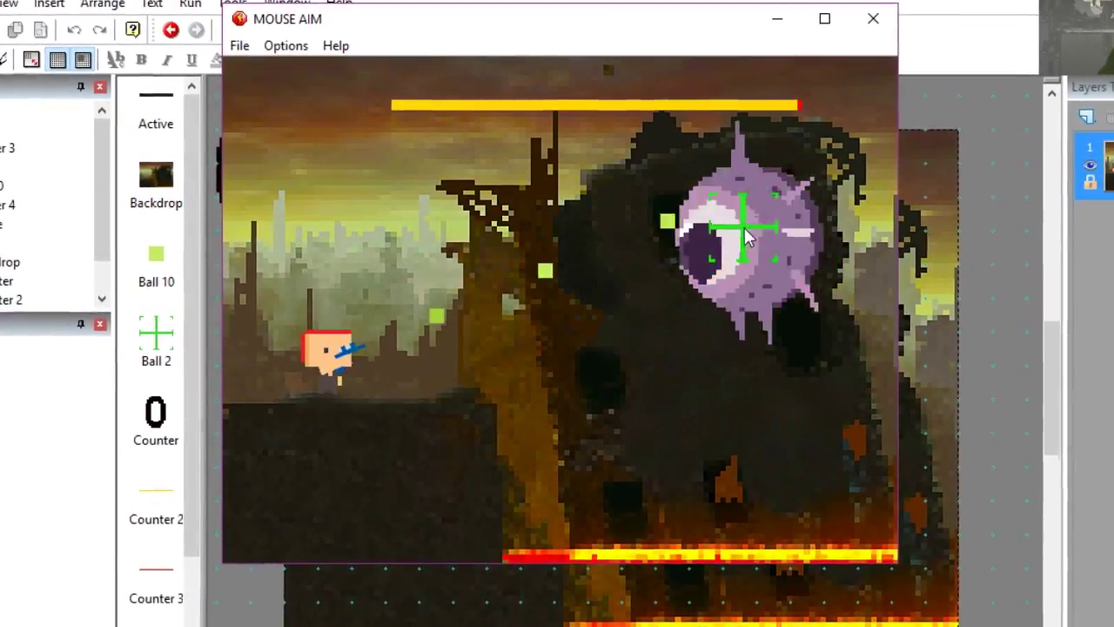
pyautogui.click(720, 283)
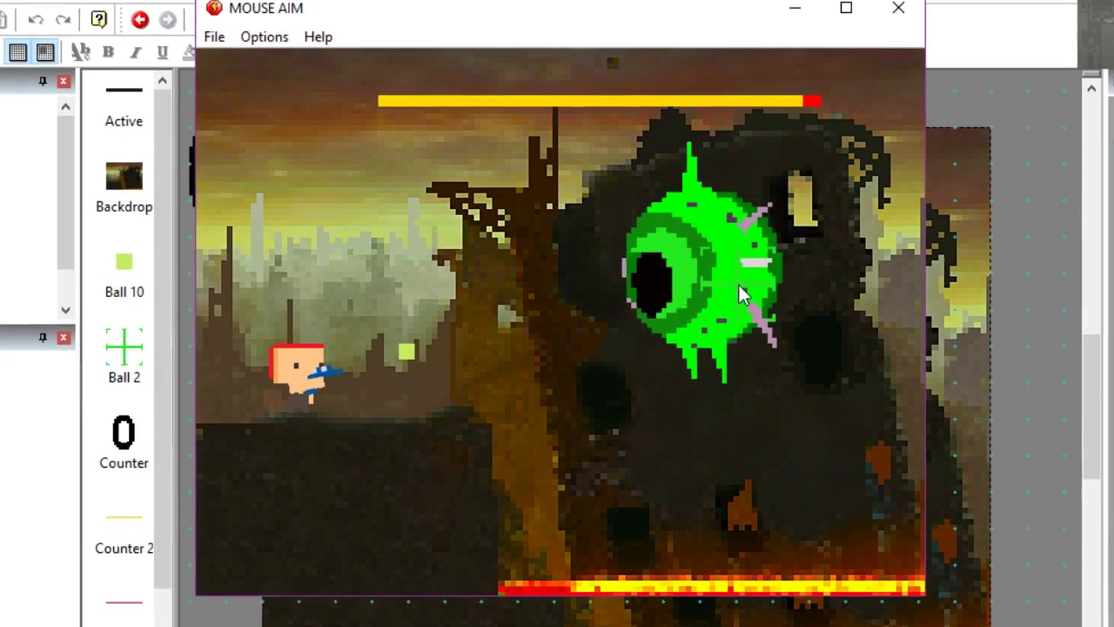
pyautogui.click(738, 290)
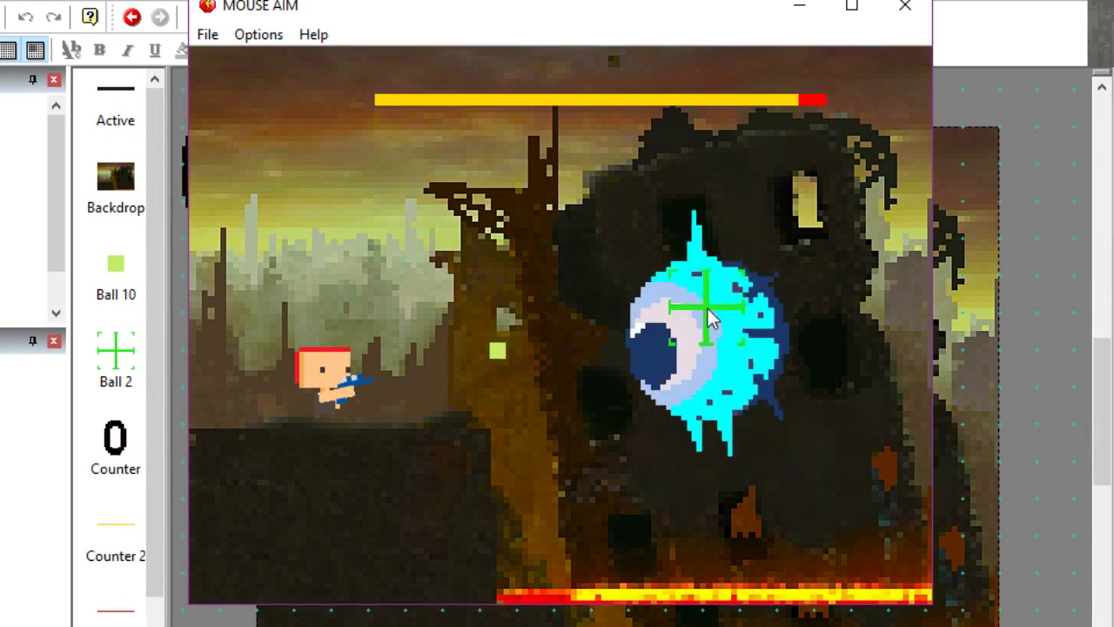
pyautogui.click(711, 299)
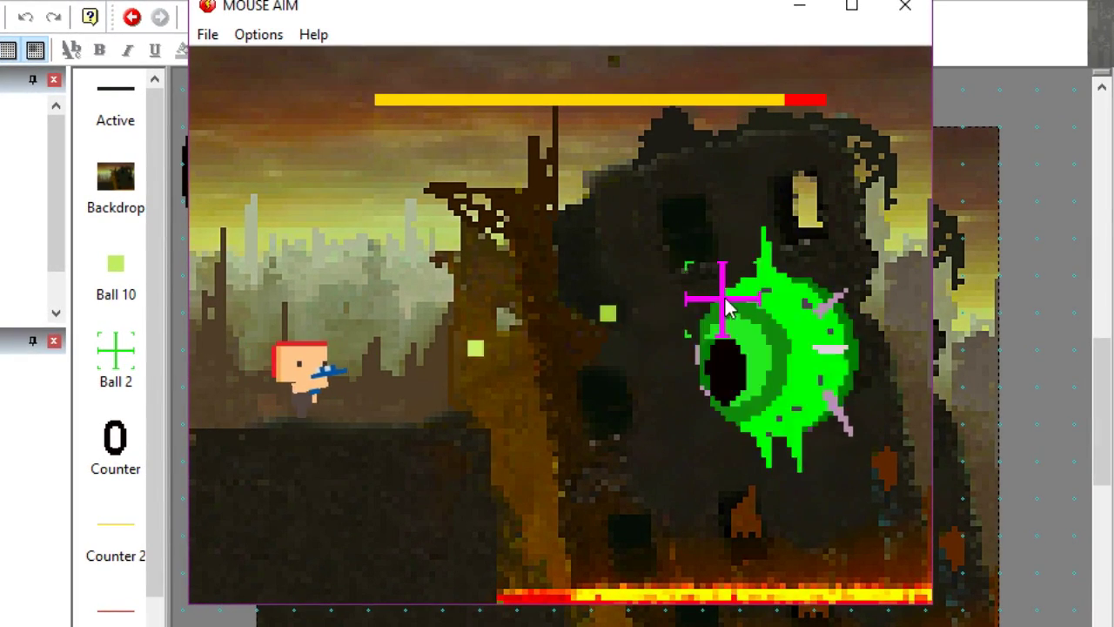
pyautogui.click(600, 109)
pyautogui.click(721, 505)
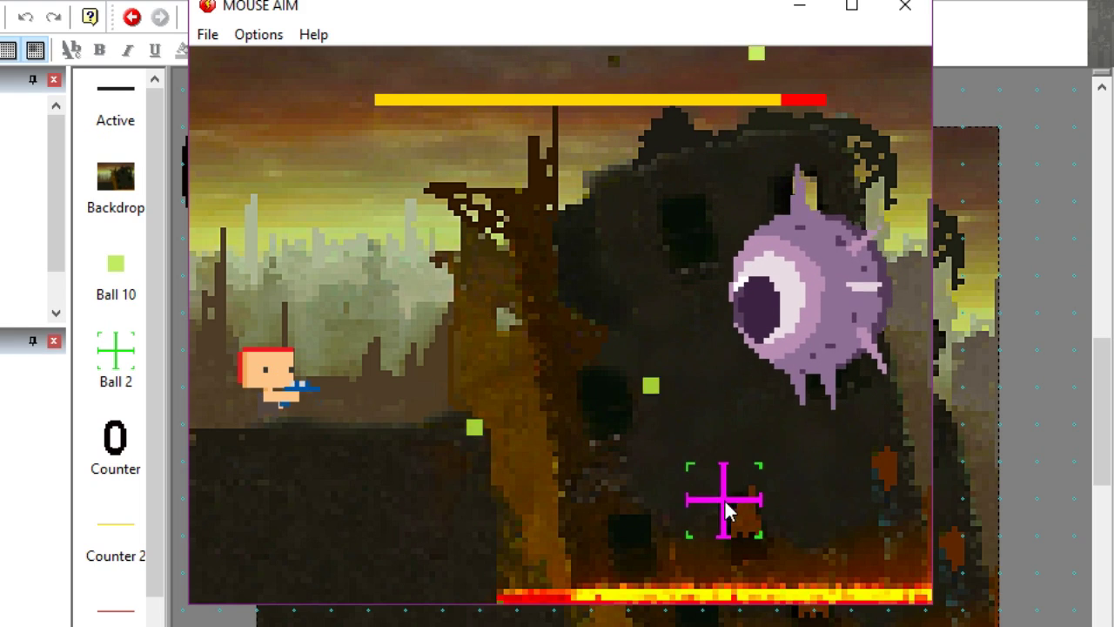
pyautogui.click(795, 511)
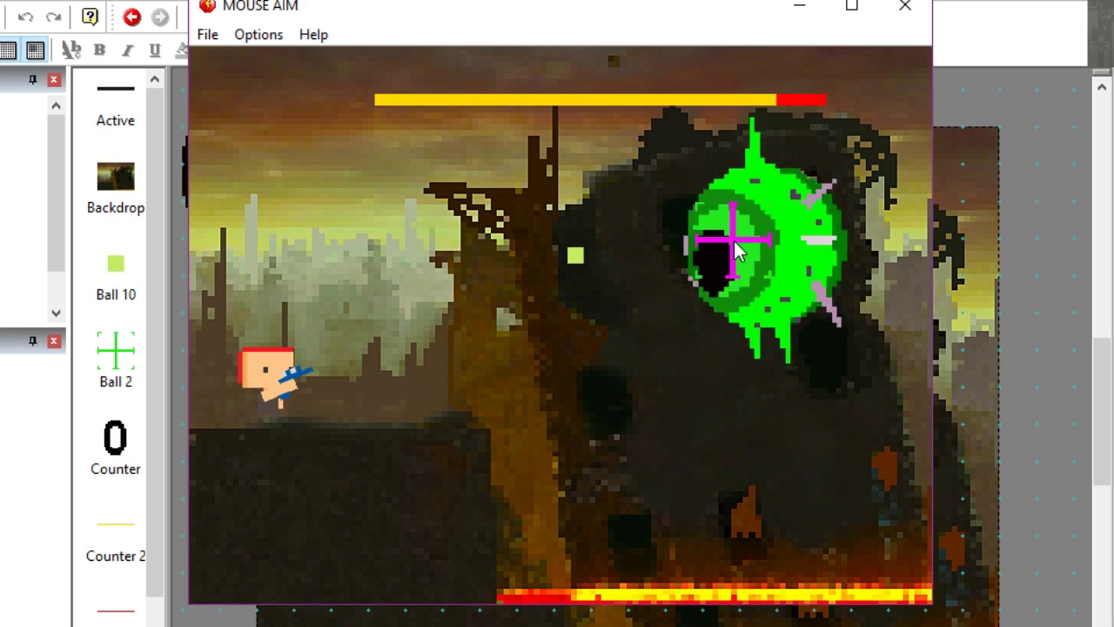
pyautogui.click(734, 256)
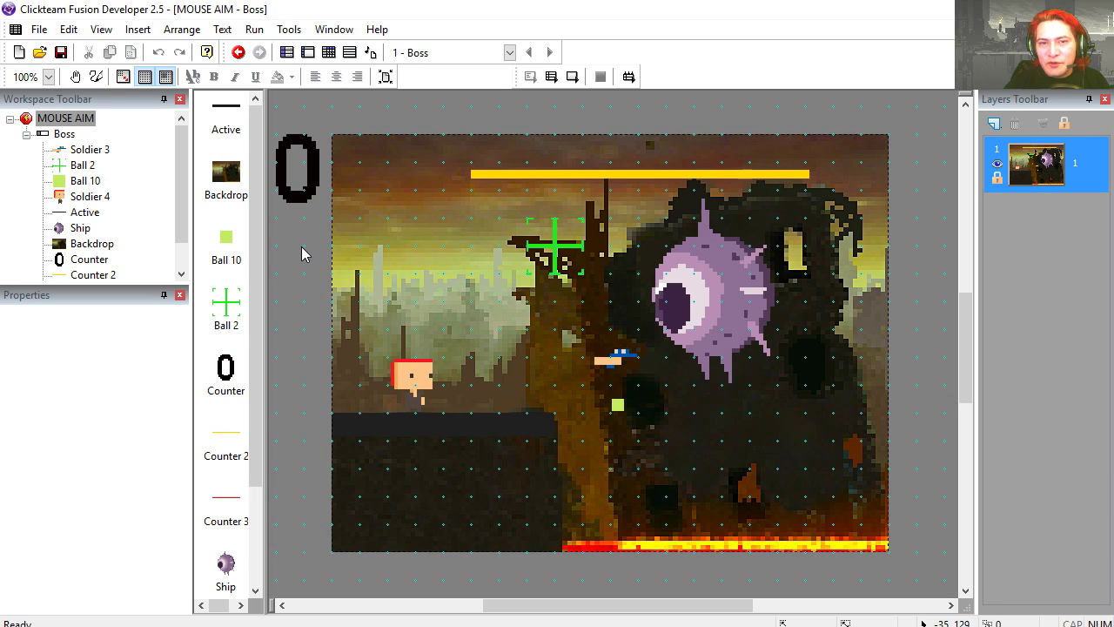
# Step: Select the Soldier 4 player object in the Boss level layout
pyautogui.click(416, 384)
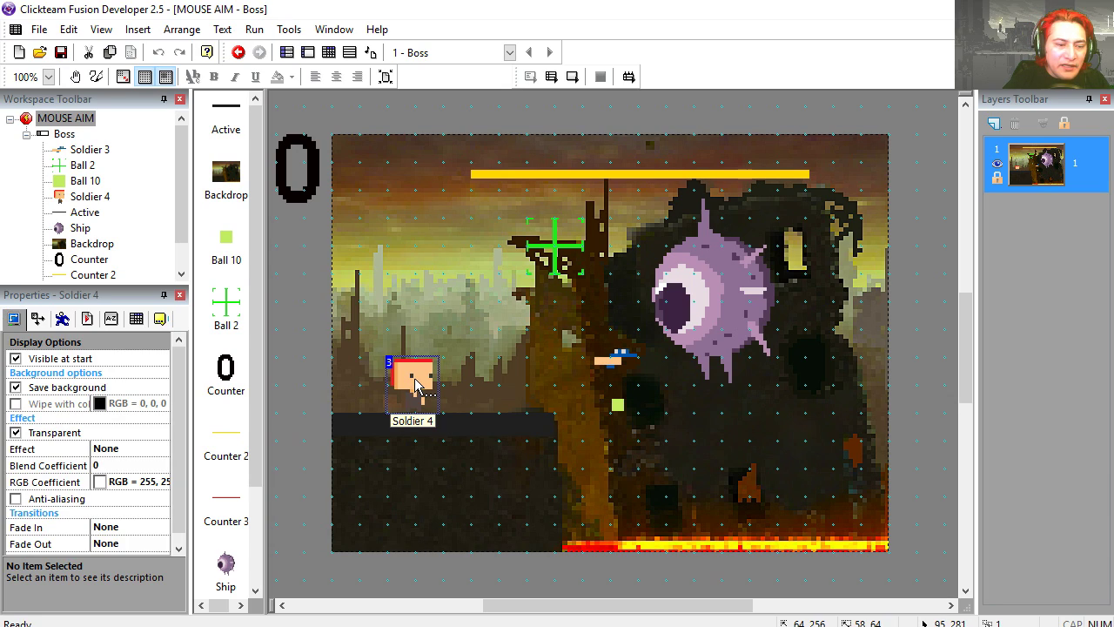
# Step: Move Soldier 4 higher in the scene and review his animations
pyautogui.moveTo(416, 384); pyautogui.dragTo(427, 303)
pyautogui.doubleClick(419, 291)
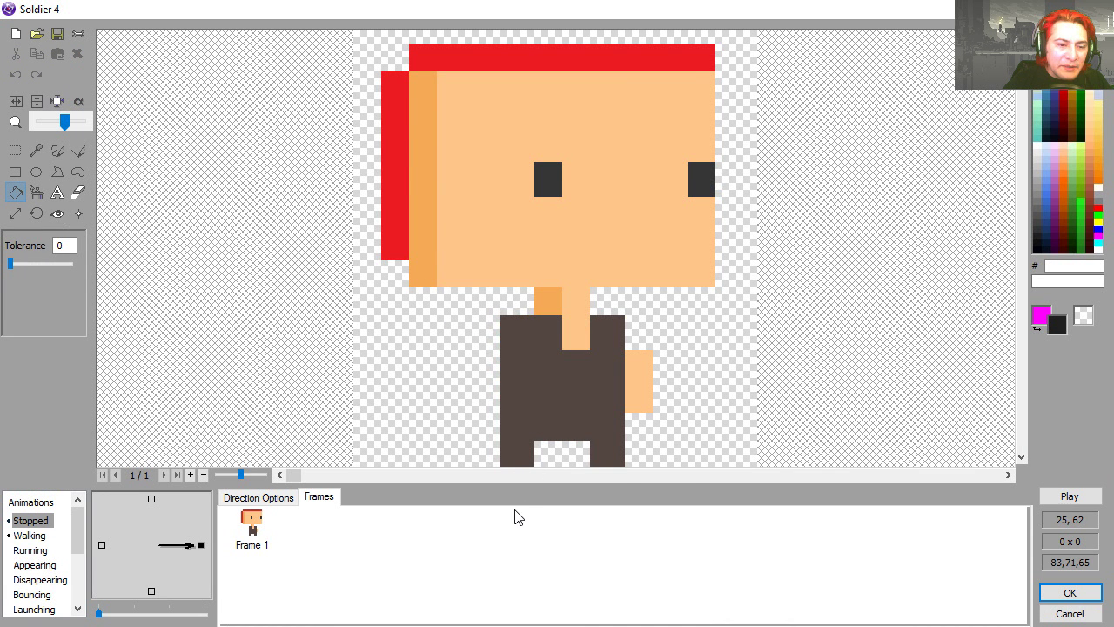
pyautogui.moveTo(561, 270); pyautogui.dragTo(587, 216)
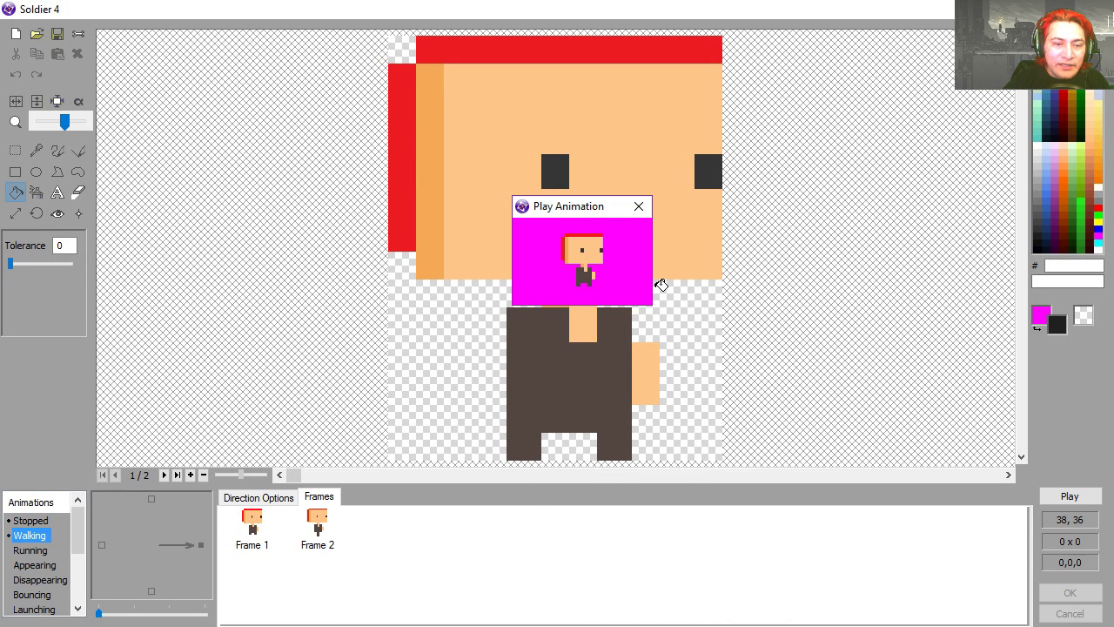
pyautogui.click(639, 207)
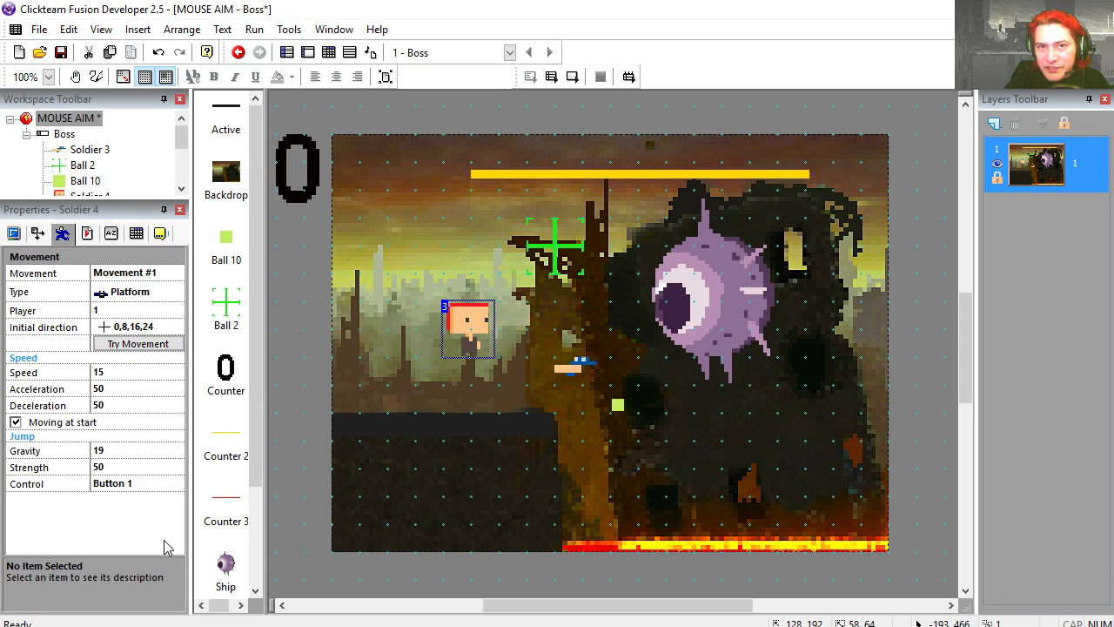
# Step: Place the Soldier 3 gun beside the soldier and inspect its rotation directions
pyautogui.moveTo(573, 366); pyautogui.dragTo(519, 366)
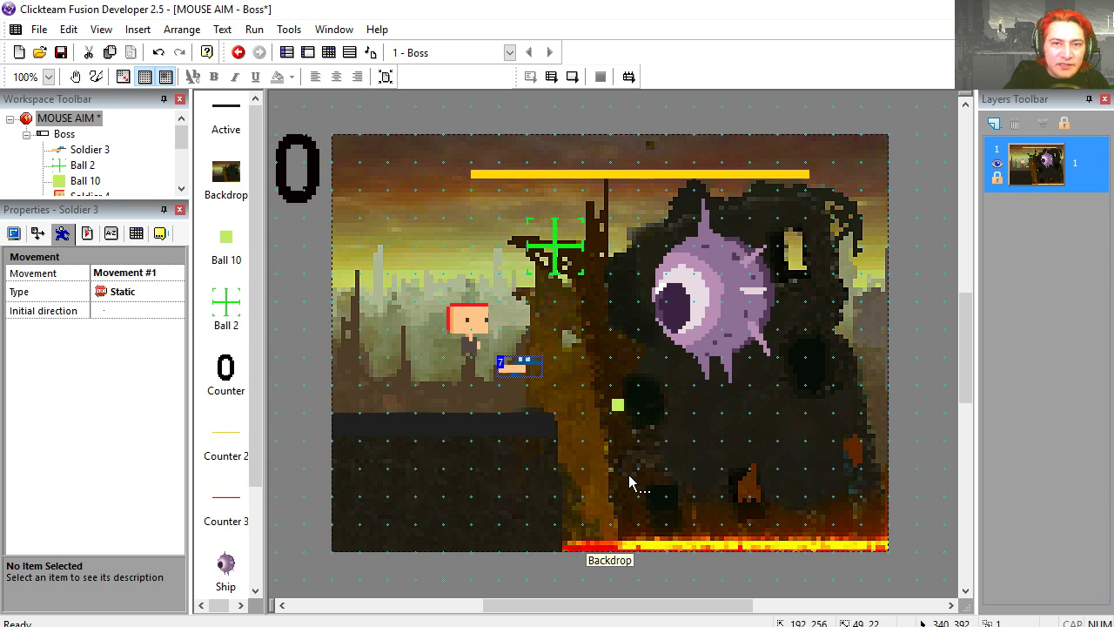
pyautogui.doubleClick(521, 365)
pyautogui.moveTo(197, 543); pyautogui.dragTo(181, 513)
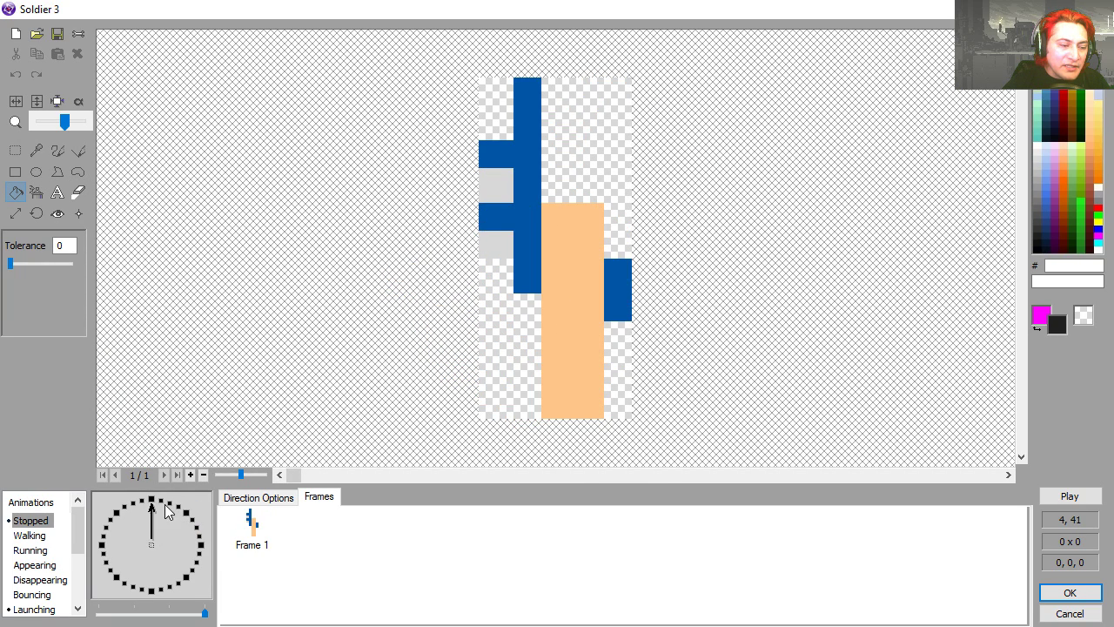
pyautogui.moveTo(181, 514); pyautogui.dragTo(199, 545)
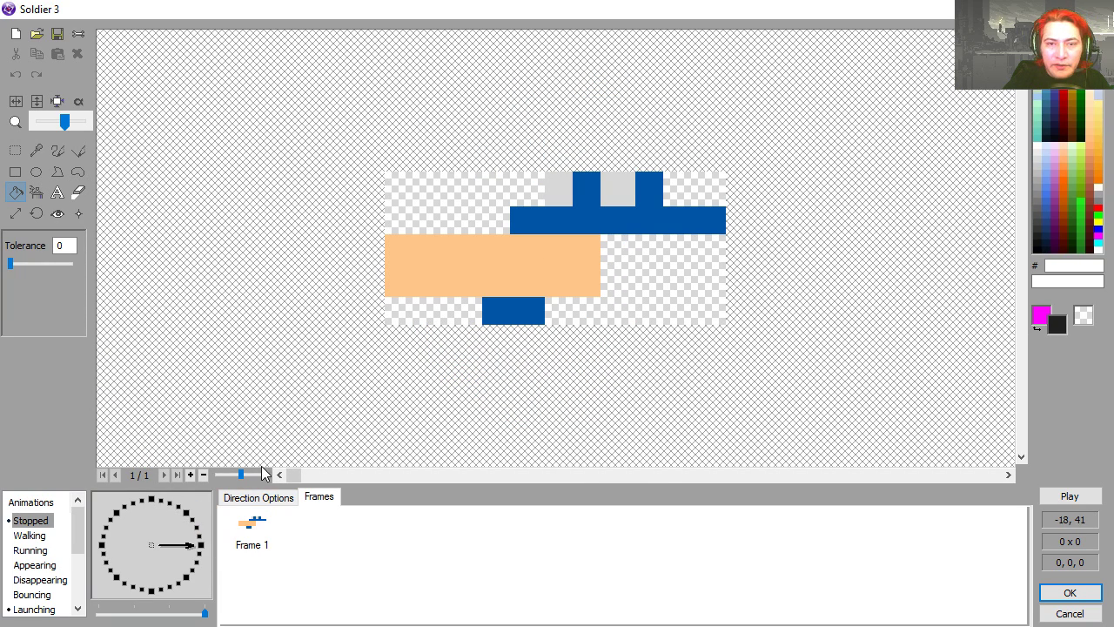
pyautogui.rightClick(201, 544)
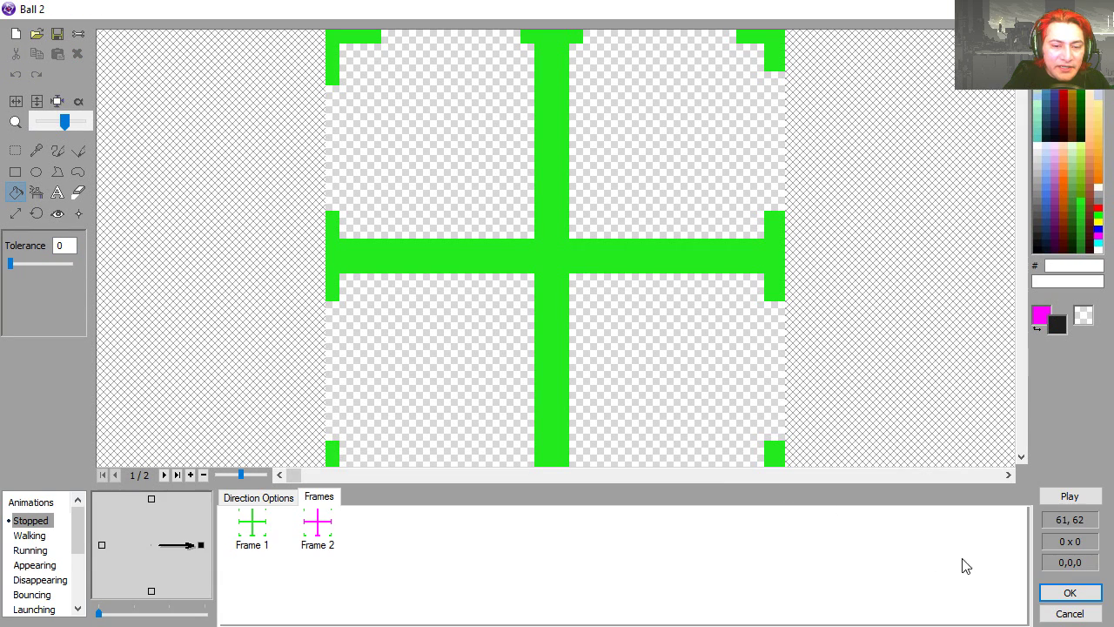
pyautogui.click(1057, 613)
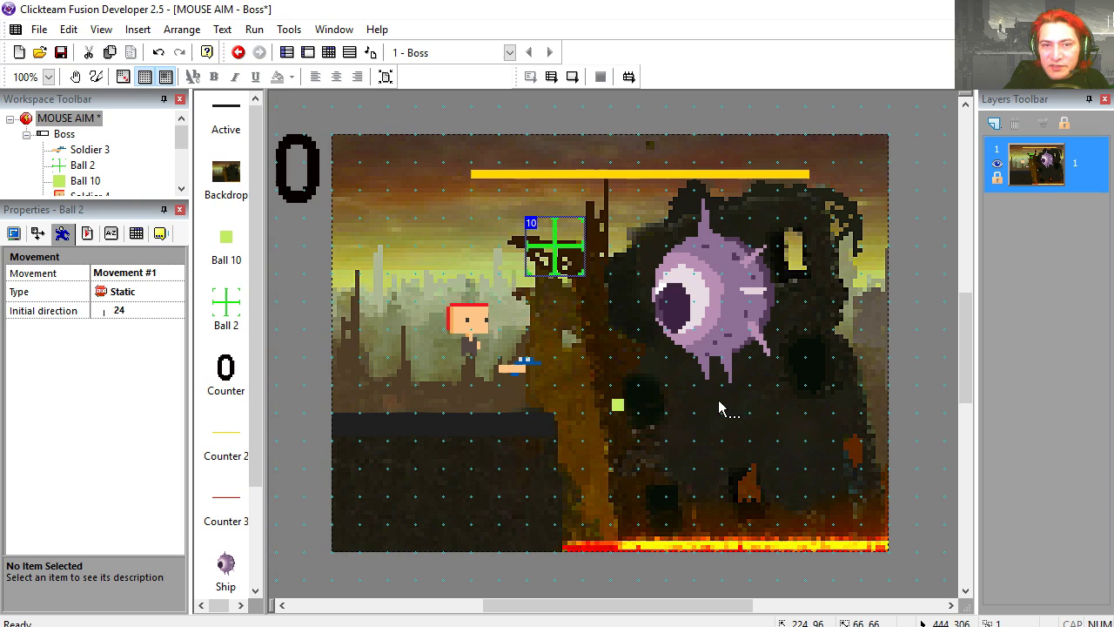
# Step: Inspect and preview the boss ship's two-frame HIT flashing animation
pyautogui.doubleClick(720, 302)
pyautogui.scroll(-5, 248, 526)
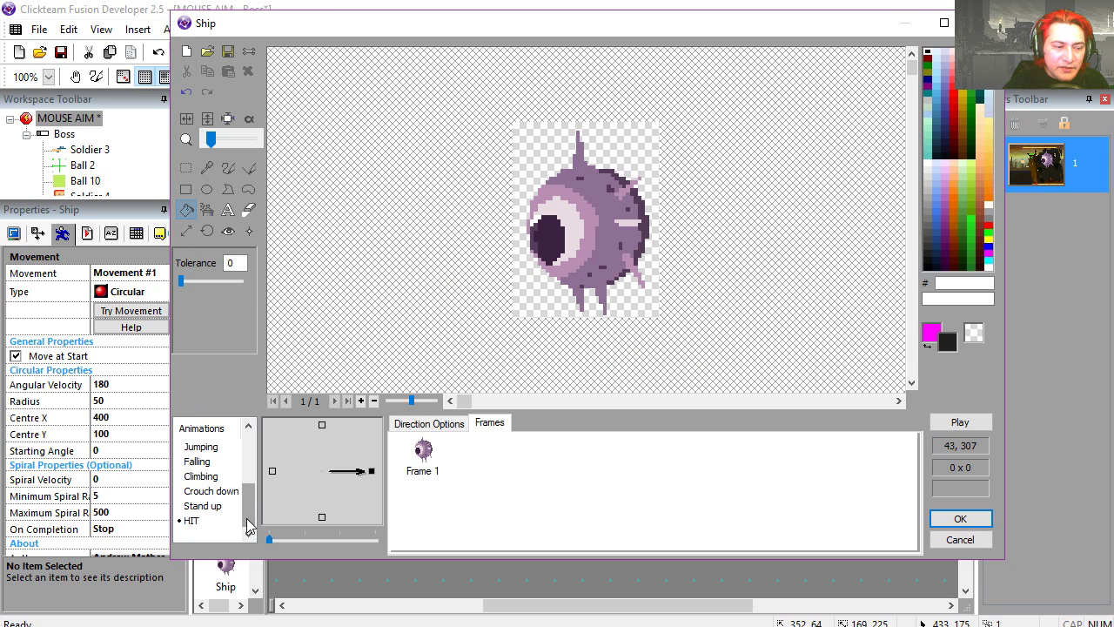
pyautogui.click(192, 520)
pyautogui.click(949, 423)
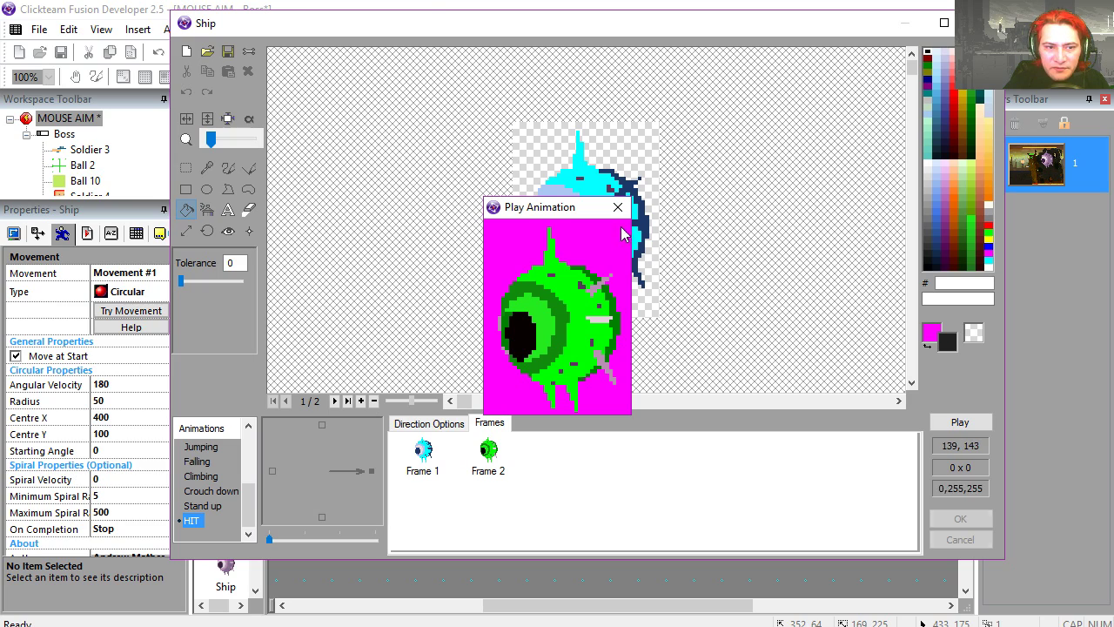
pyautogui.click(960, 540)
# Step: Inspect the Ball 10 projectile image up close
pyautogui.doubleClick(428, 251)
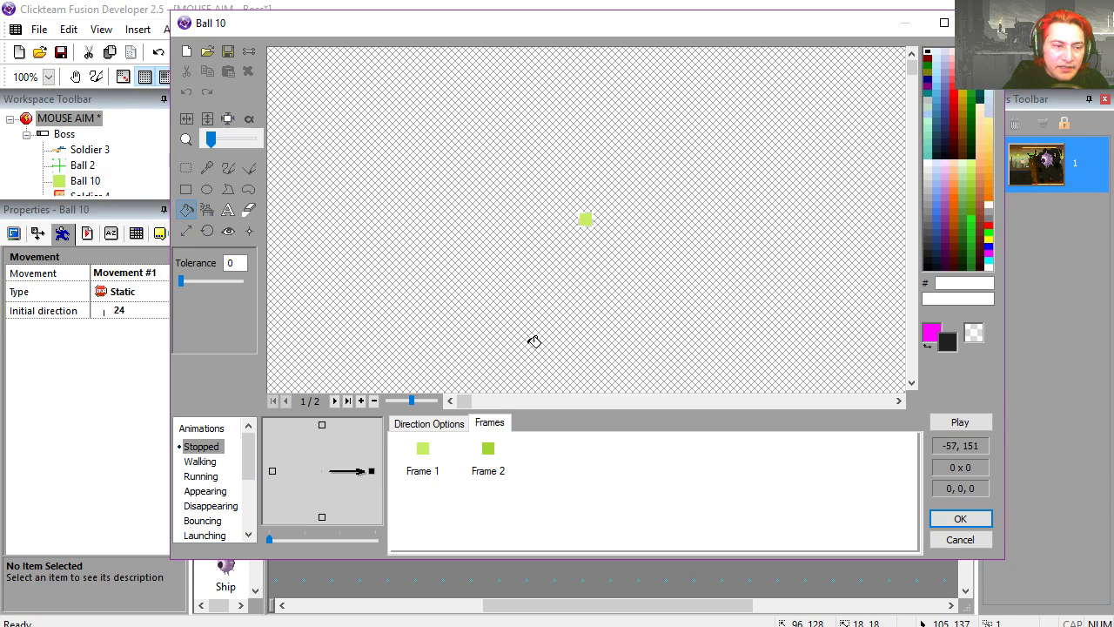
pyautogui.moveTo(216, 146); pyautogui.dragTo(240, 153)
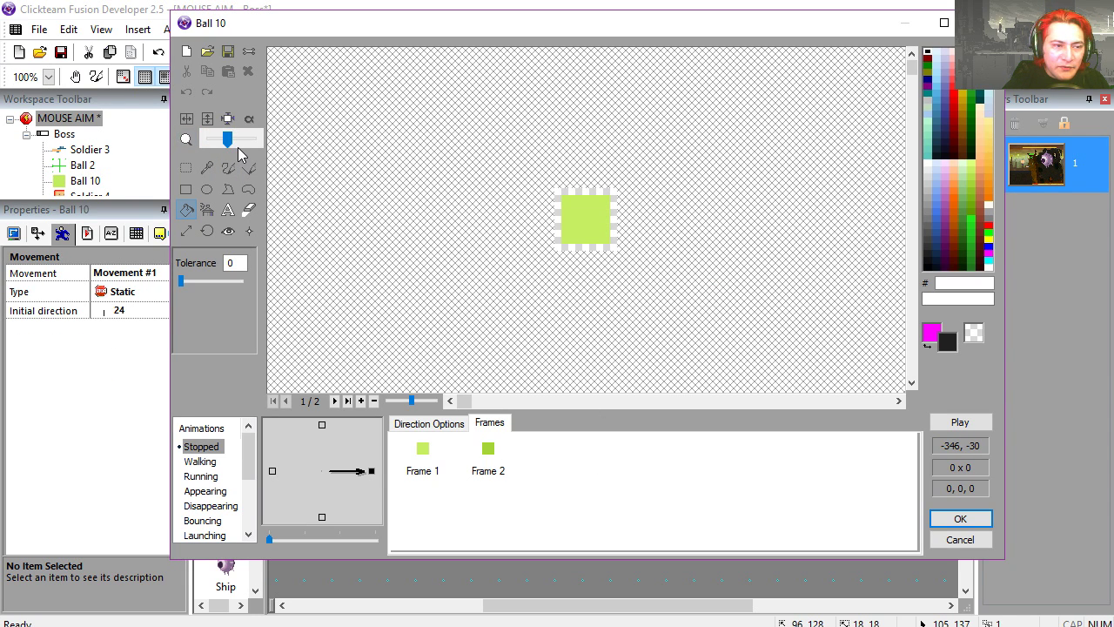
pyautogui.click(960, 518)
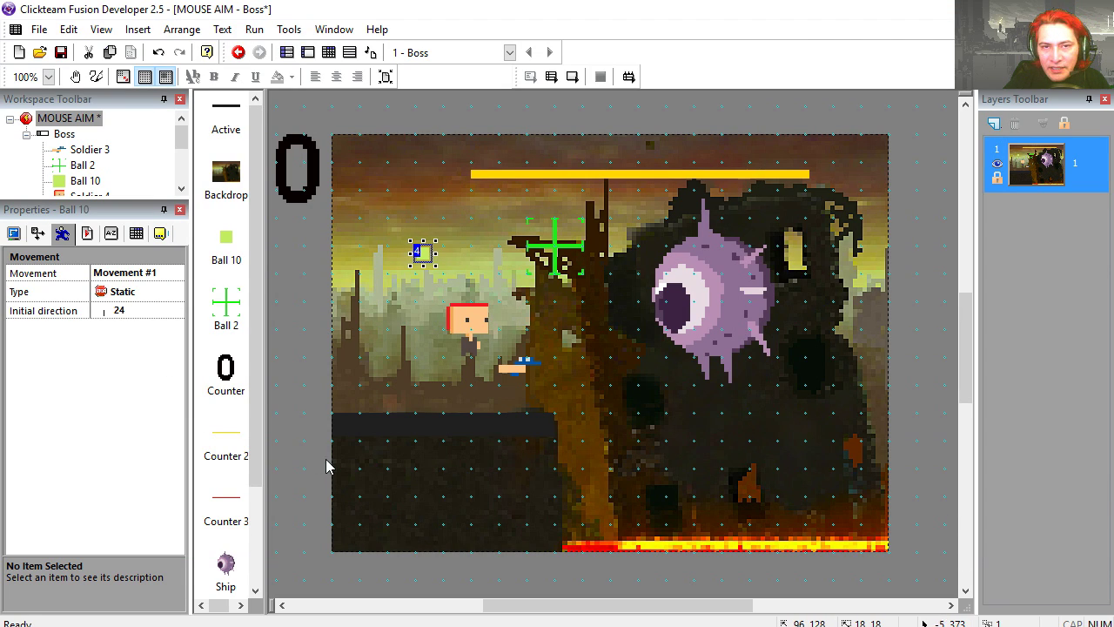
pyautogui.hotkey('ctrl', 'e')
# Step: Move the Counter to the top-left corner and the yellow health bar near the top
pyautogui.hotkey('ctrl', 'm')
pyautogui.click(303, 185)
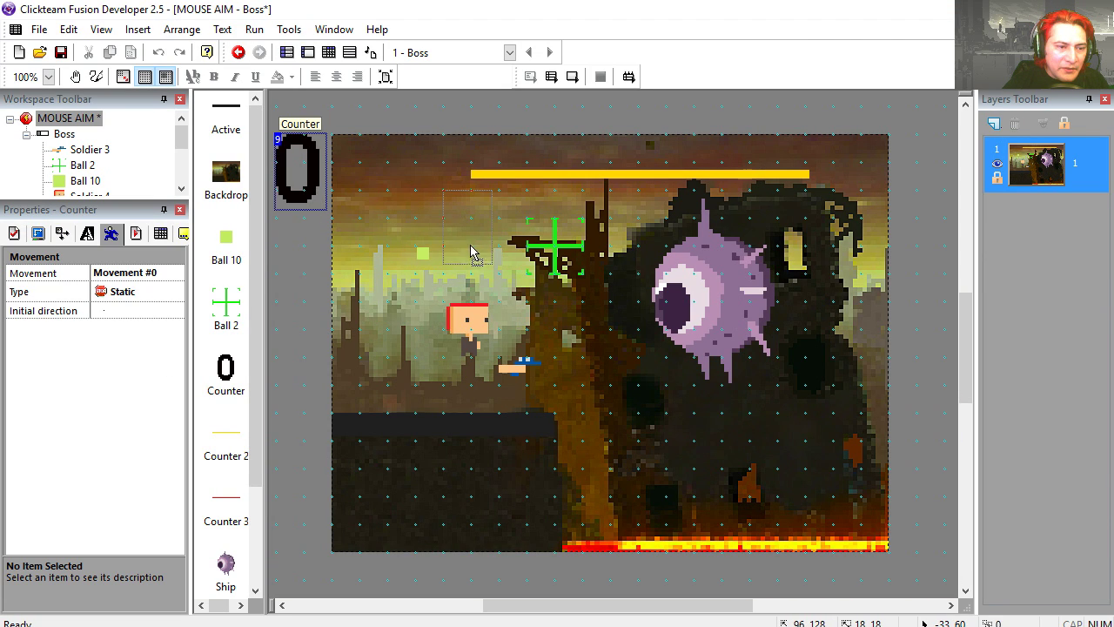
pyautogui.moveTo(470, 253); pyautogui.dragTo(390, 203)
pyautogui.click(598, 174)
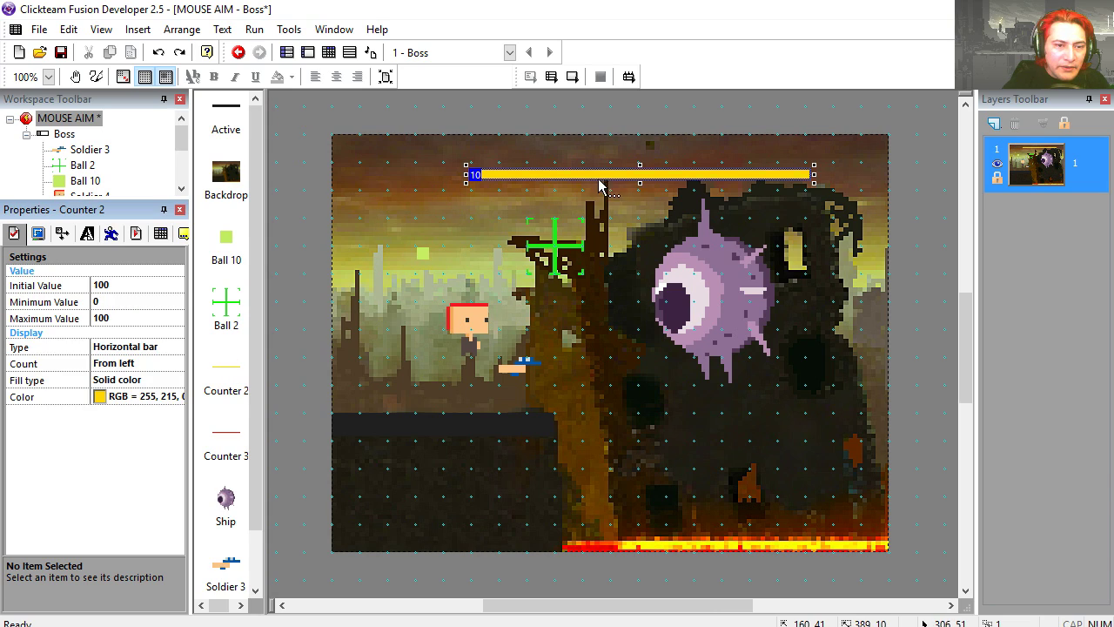
pyautogui.moveTo(601, 170); pyautogui.dragTo(601, 136)
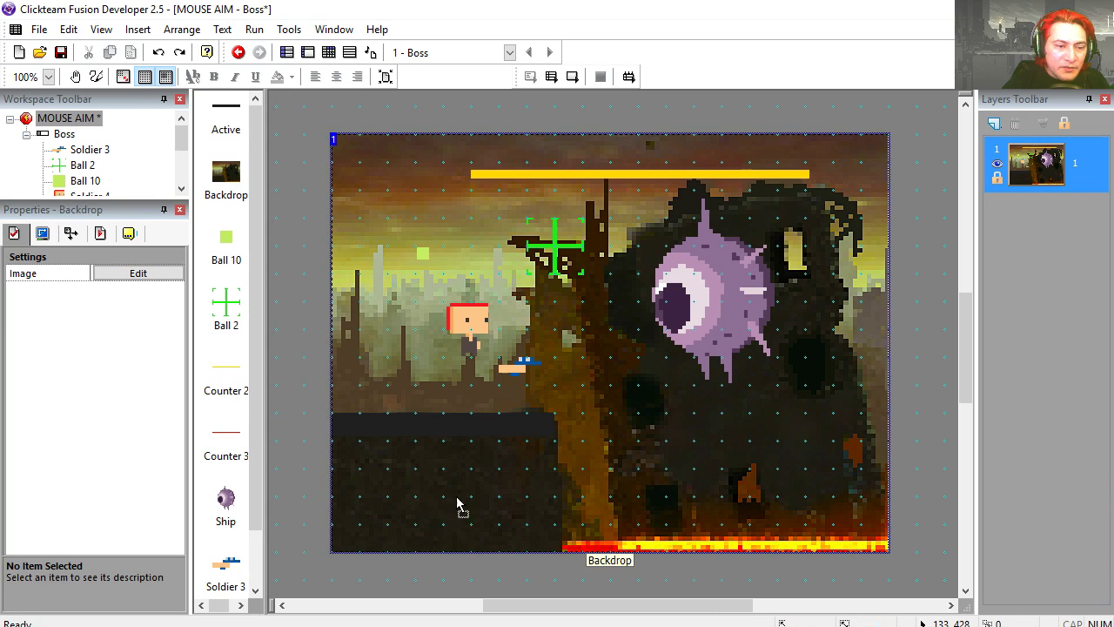
pyautogui.moveTo(451, 502); pyautogui.dragTo(833, 453)
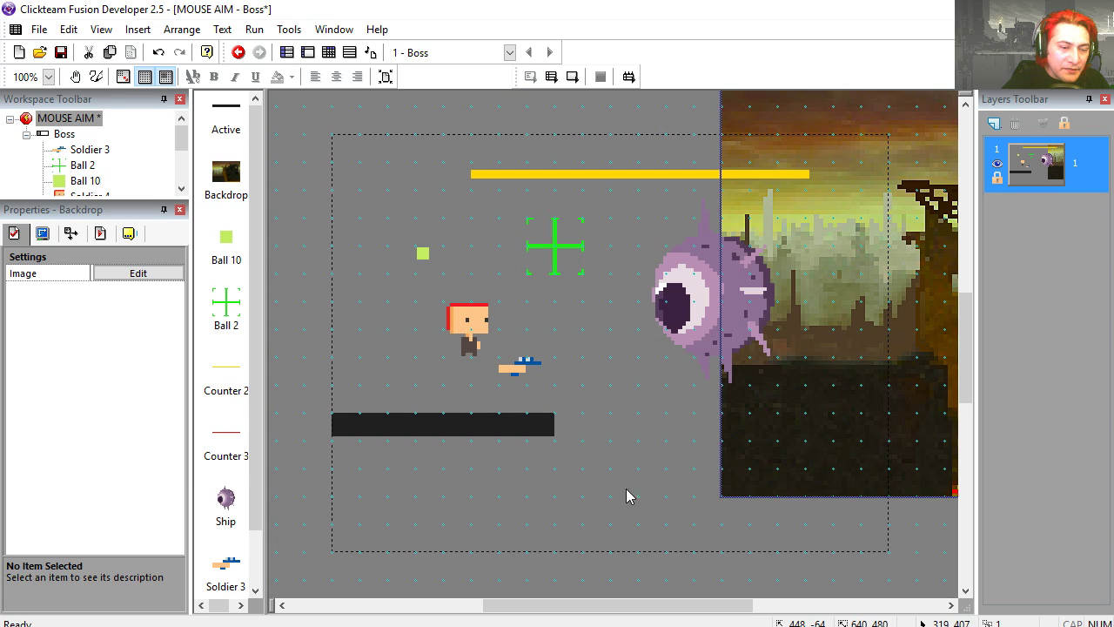
# Step: Undo the accidental background move and test-run the frame
pyautogui.click(463, 427)
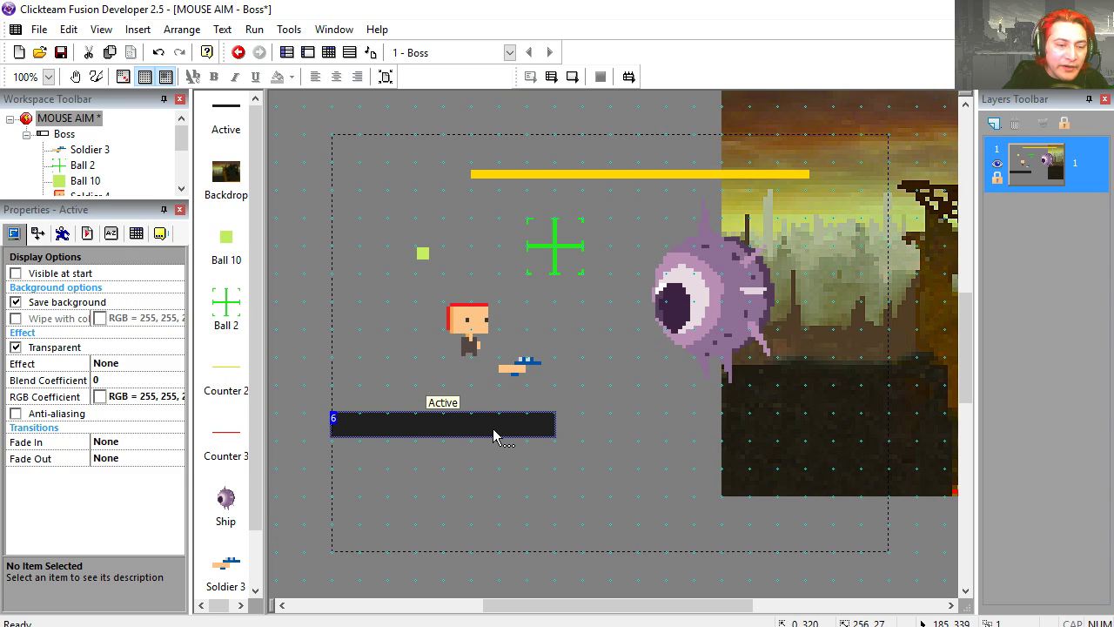
pyautogui.hotkey('ctrl', 'z')
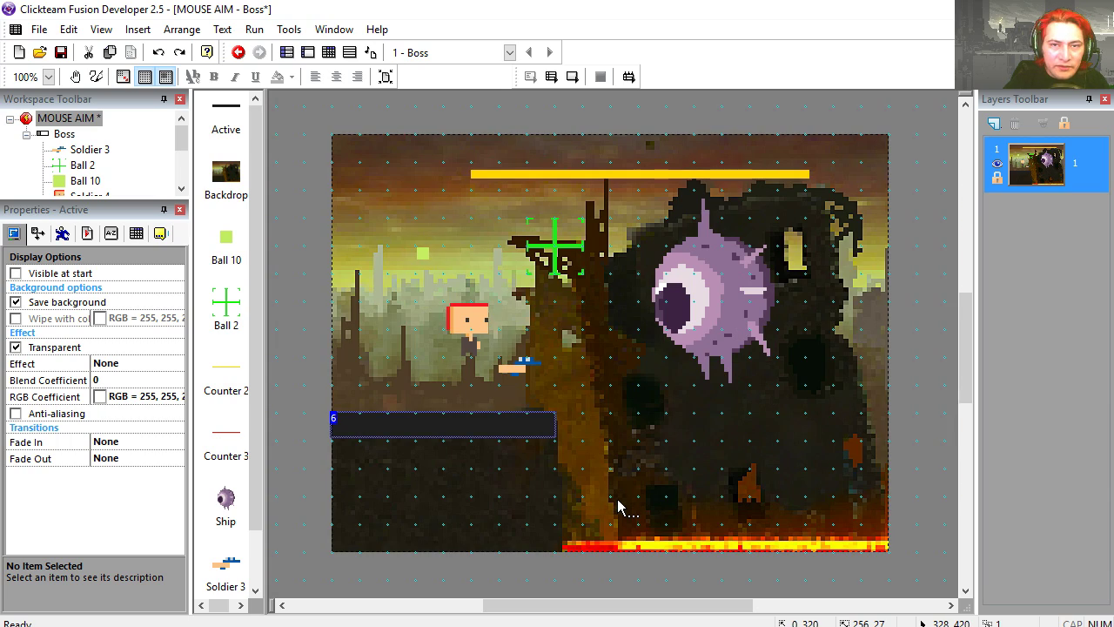
pyautogui.click(618, 499)
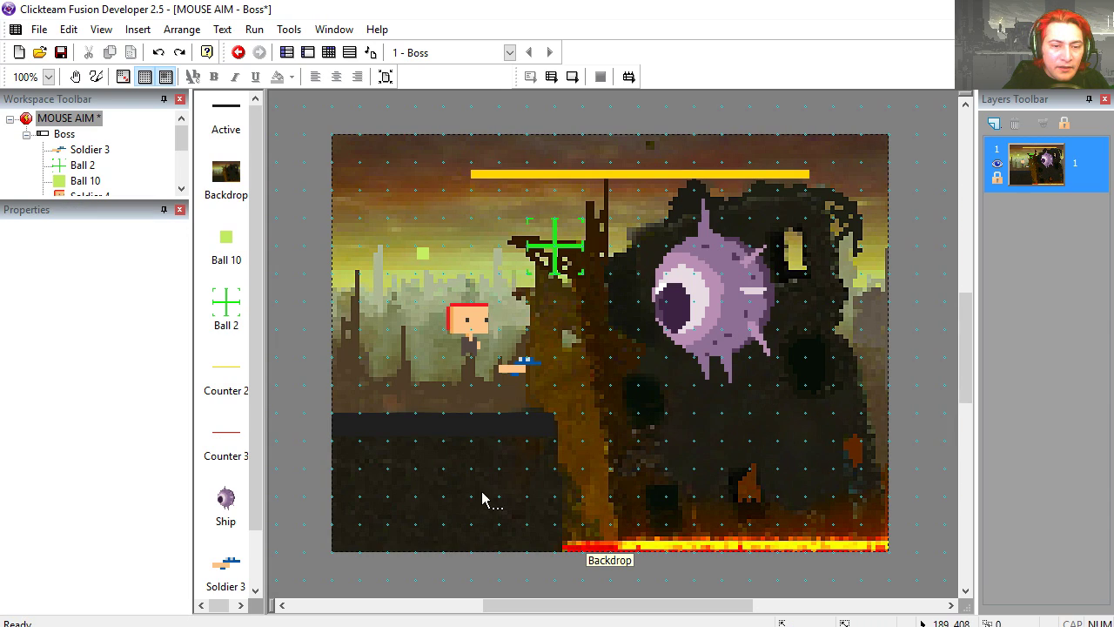
pyautogui.click(709, 296)
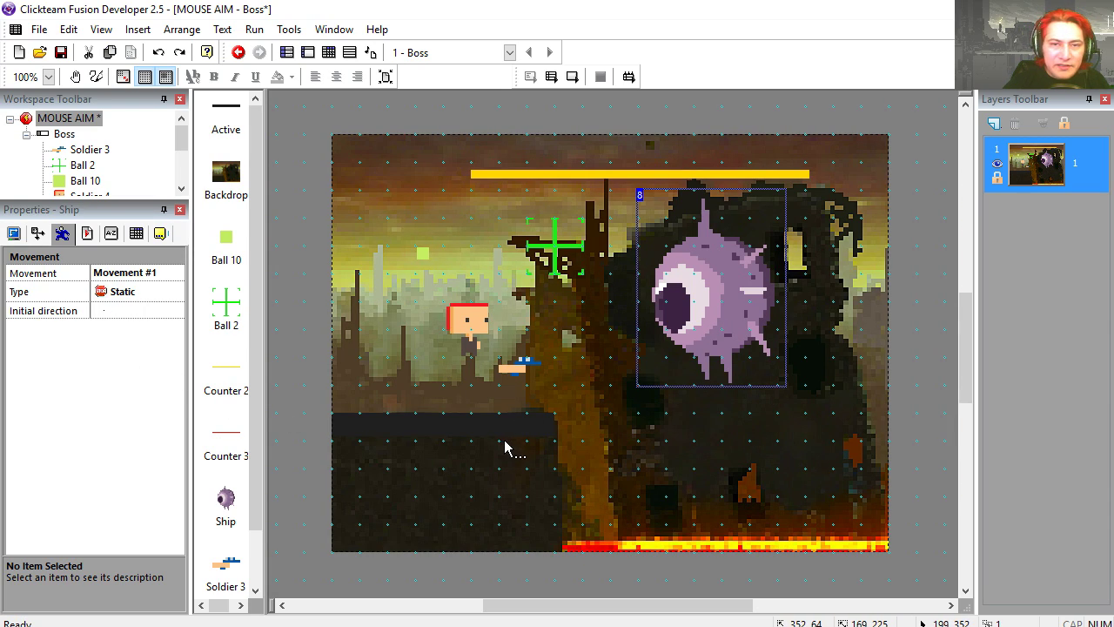
pyautogui.click(515, 453)
pyautogui.click(575, 78)
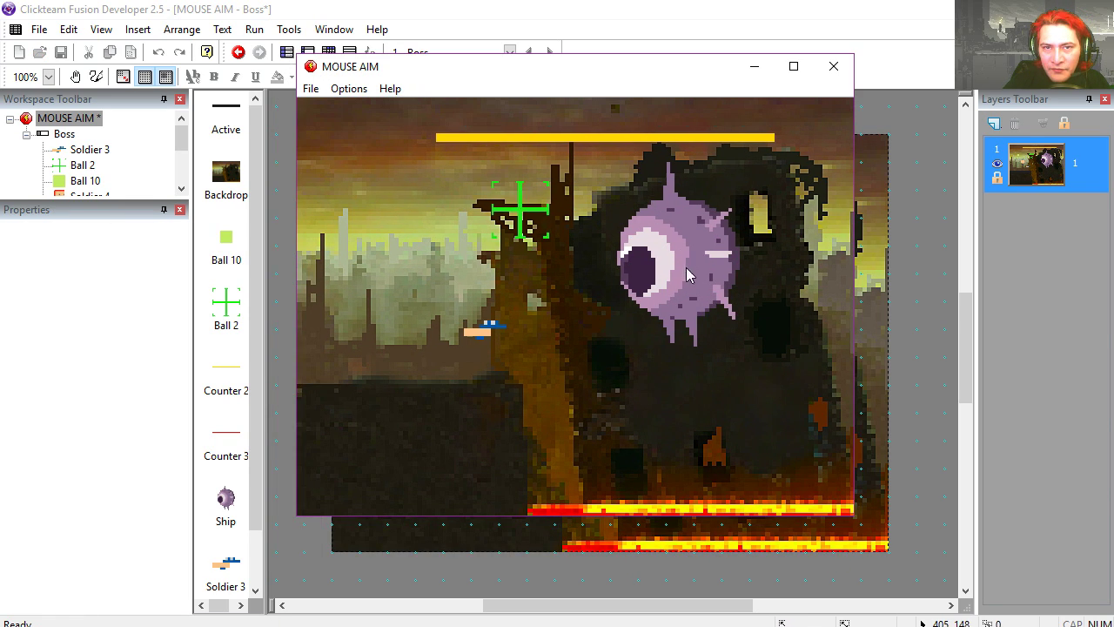
pyautogui.hotkey('alt', 'F4')
# Step: Add event 1: when the soldier collides with the black ground bar, stop its movement
pyautogui.click(329, 53)
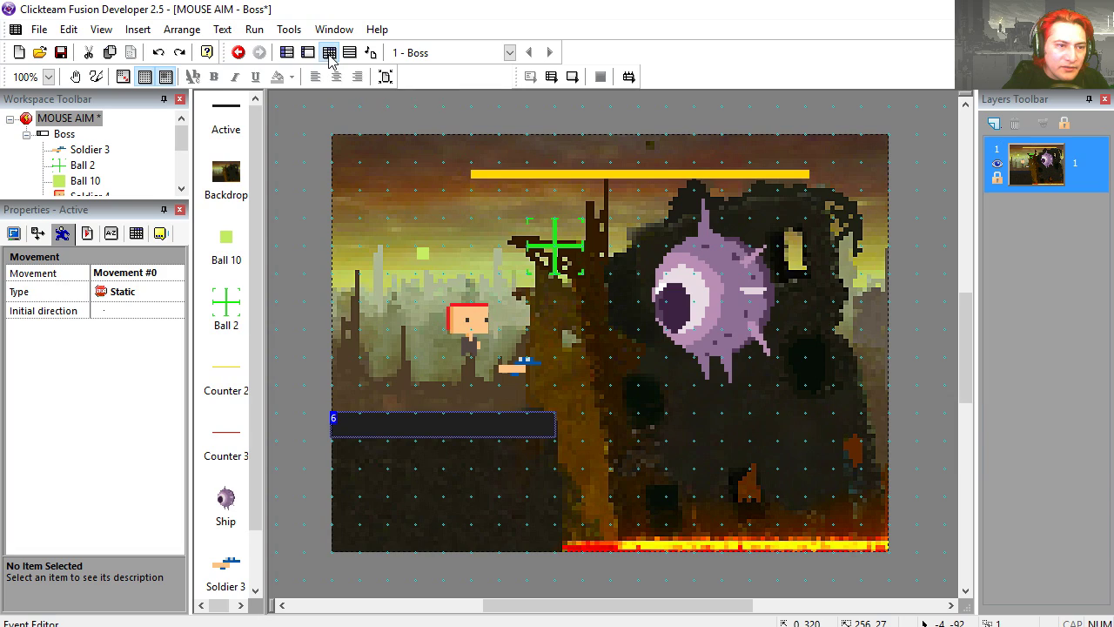
pyautogui.click(400, 157)
pyautogui.click(562, 337)
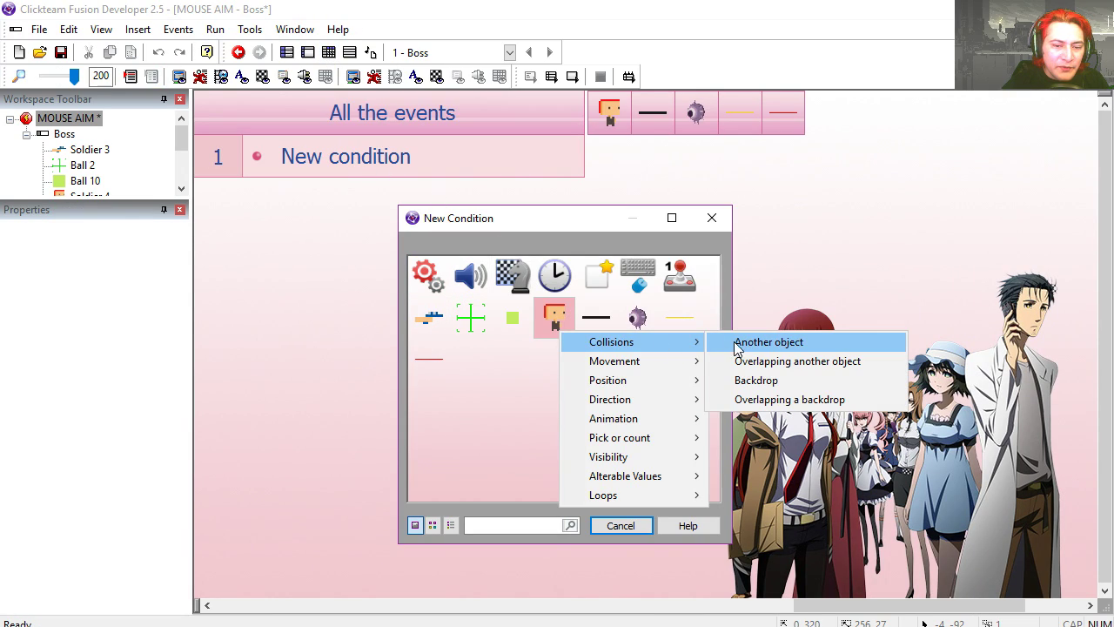
pyautogui.click(747, 343)
pyautogui.click(600, 266)
pyautogui.click(600, 167)
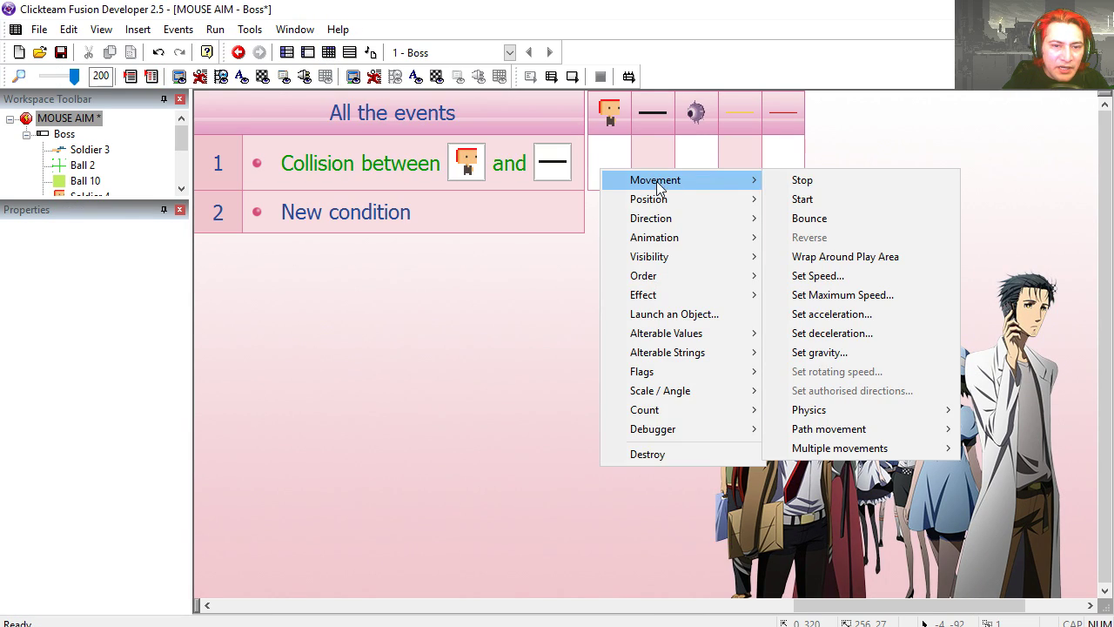
pyautogui.click(798, 180)
# Step: Test-run the frame, walking the soldier left and right to check the collision stop
pyautogui.click(573, 77)
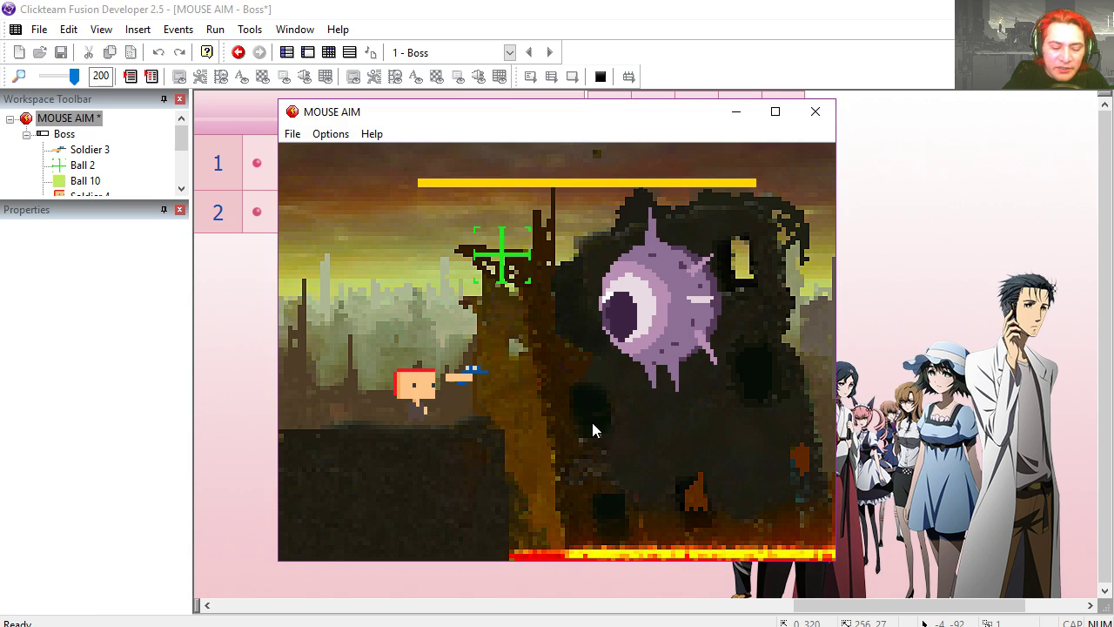
pyautogui.press('Left')
pyautogui.press('Right')
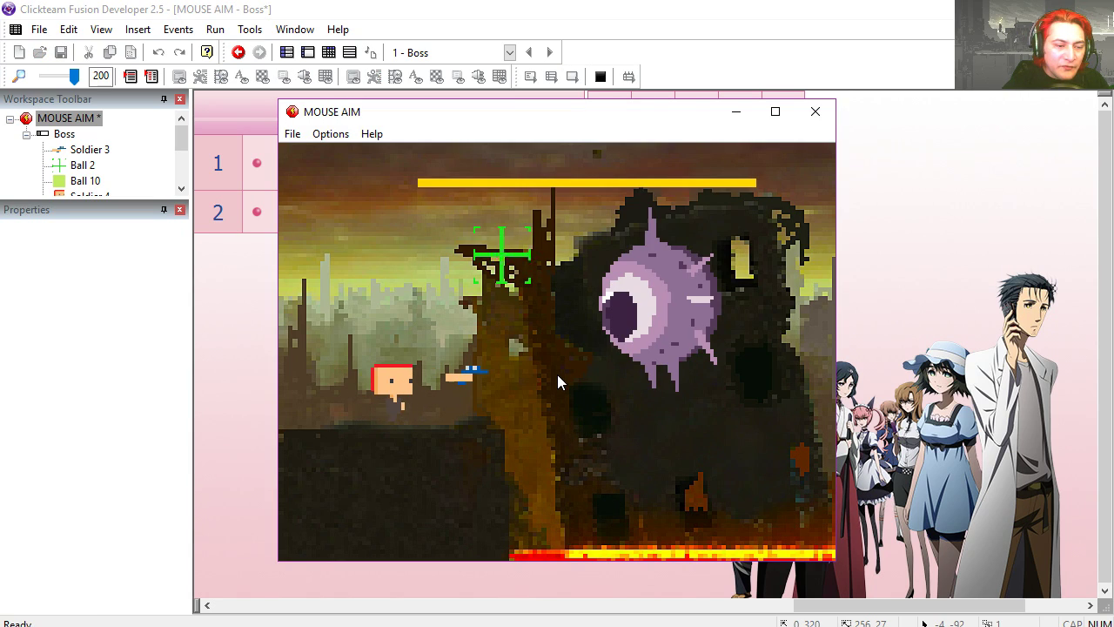
pyautogui.press('Left')
pyautogui.press('Right')
pyautogui.press('Left')
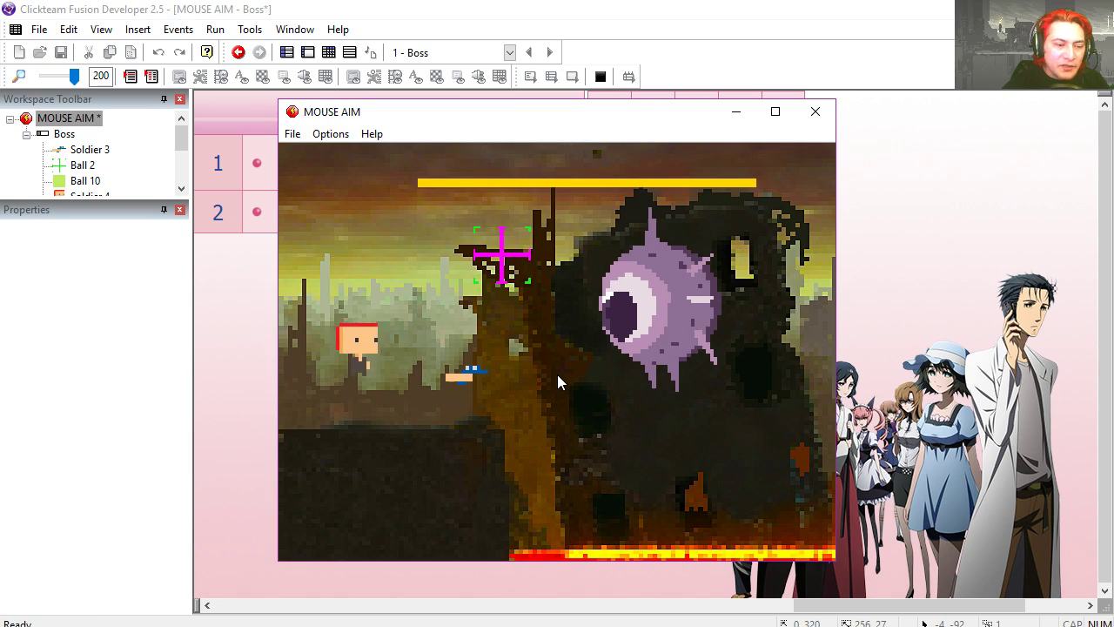
pyautogui.press('Escape')
pyautogui.click(366, 226)
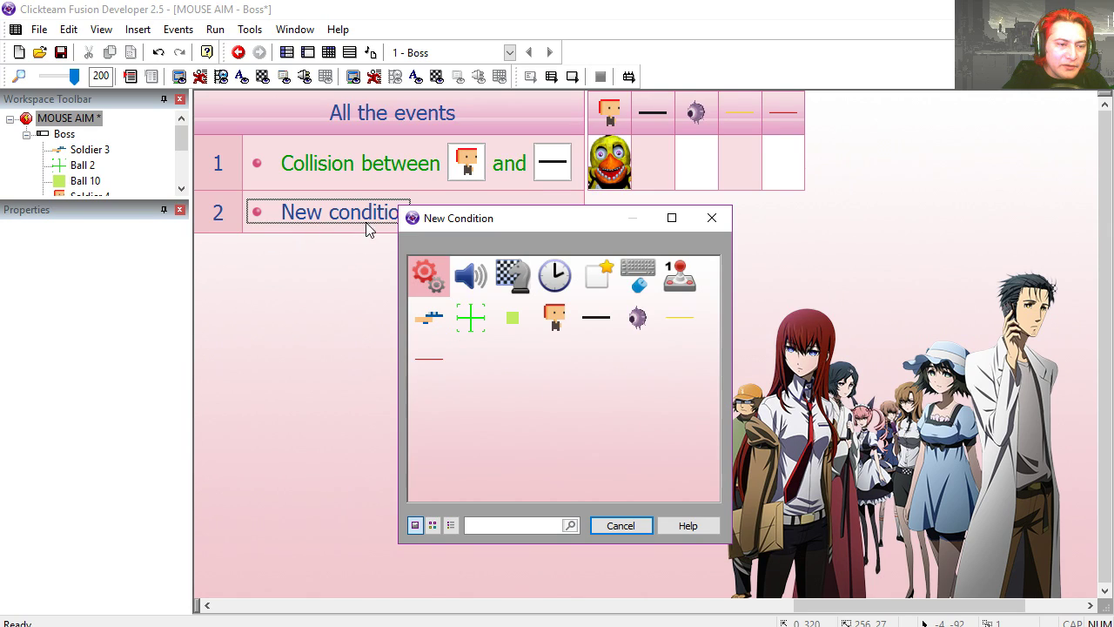
# Step: Add an Always event setting the crosshair's X coordinate to XMouse
pyautogui.click(427, 275)
pyautogui.click(472, 278)
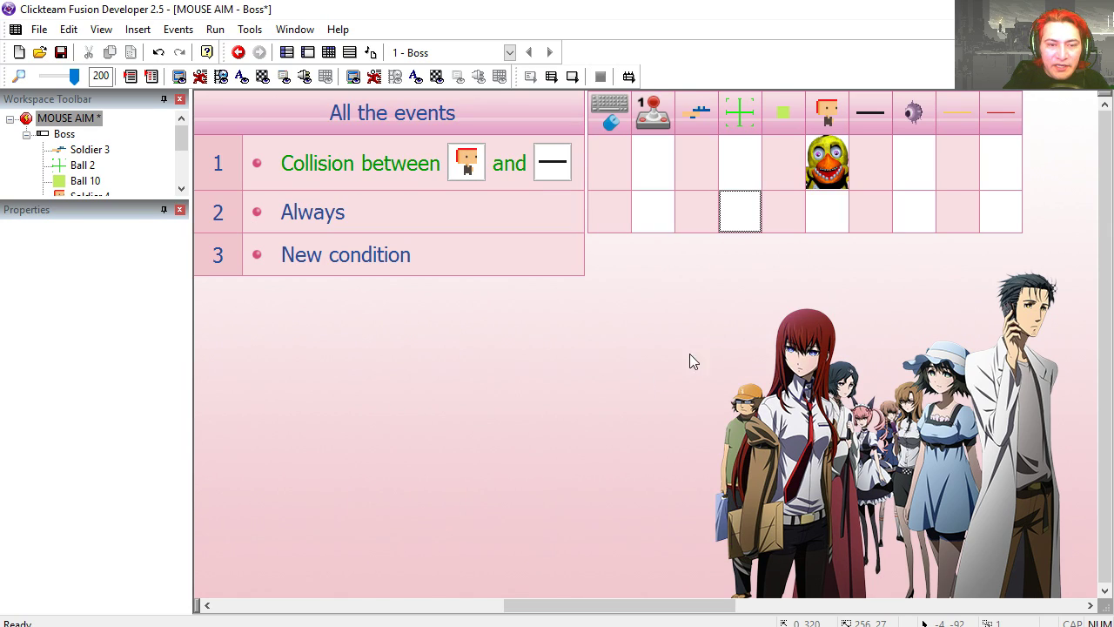
pyautogui.rightClick(736, 217)
pyautogui.click(620, 289)
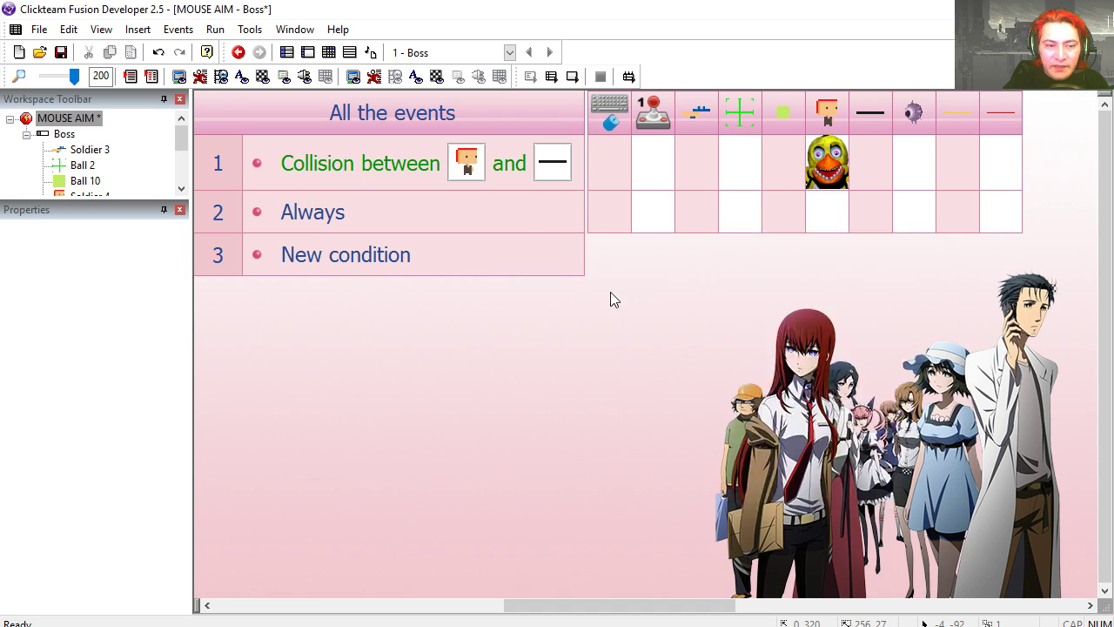
pyautogui.click(558, 383)
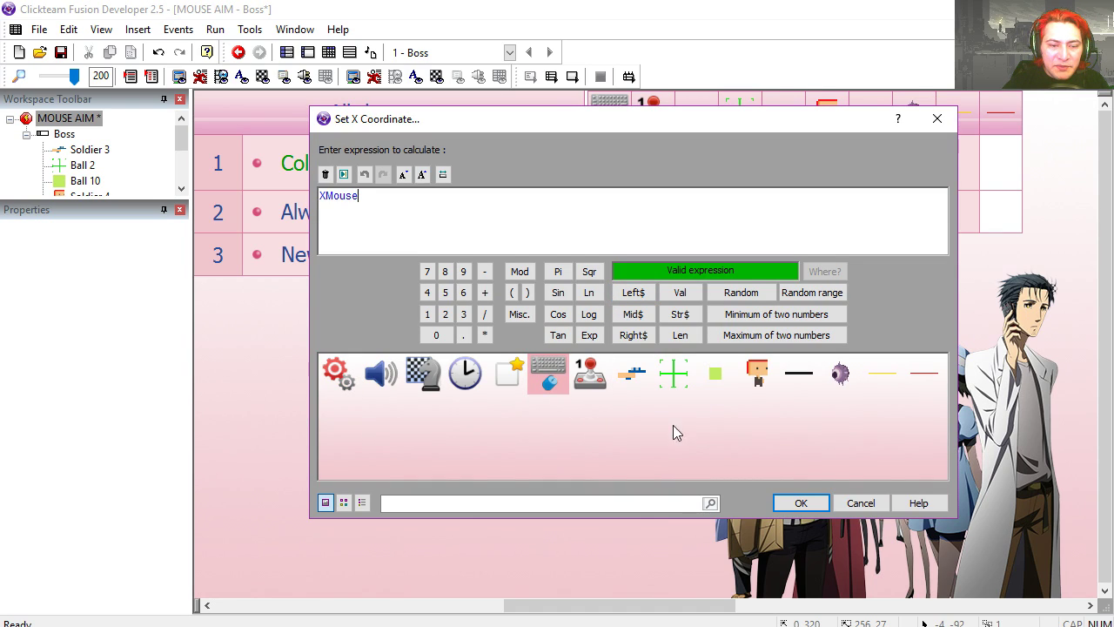
pyautogui.click(801, 503)
# Step: Set the crosshair's Y coordinate to YMouse in the same event and test-run it
pyautogui.rightClick(744, 224)
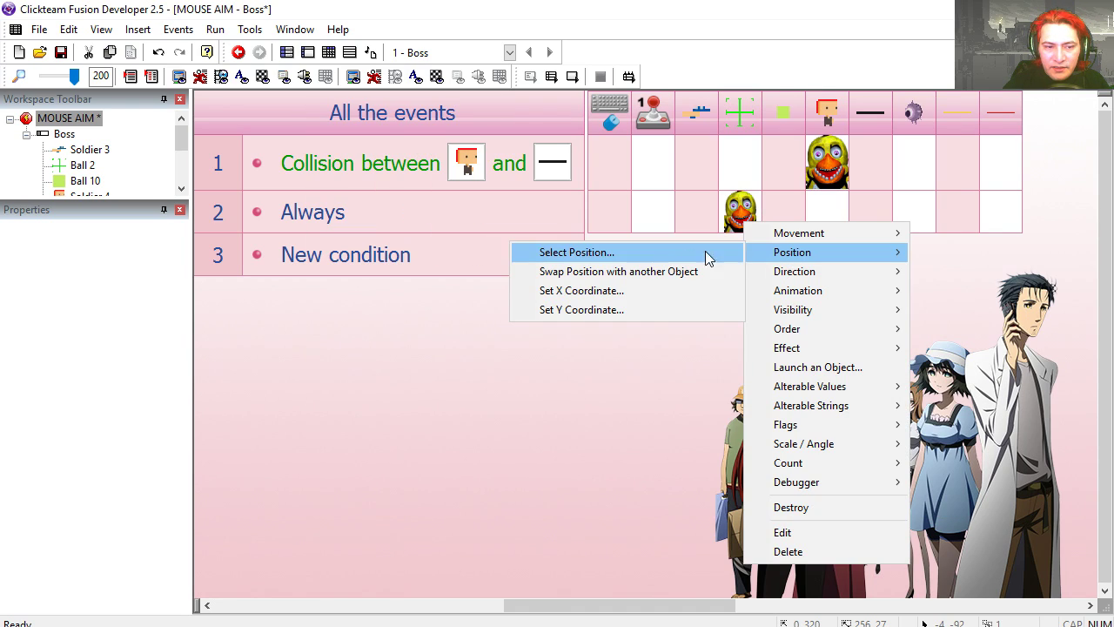
pyautogui.click(608, 312)
pyautogui.click(548, 376)
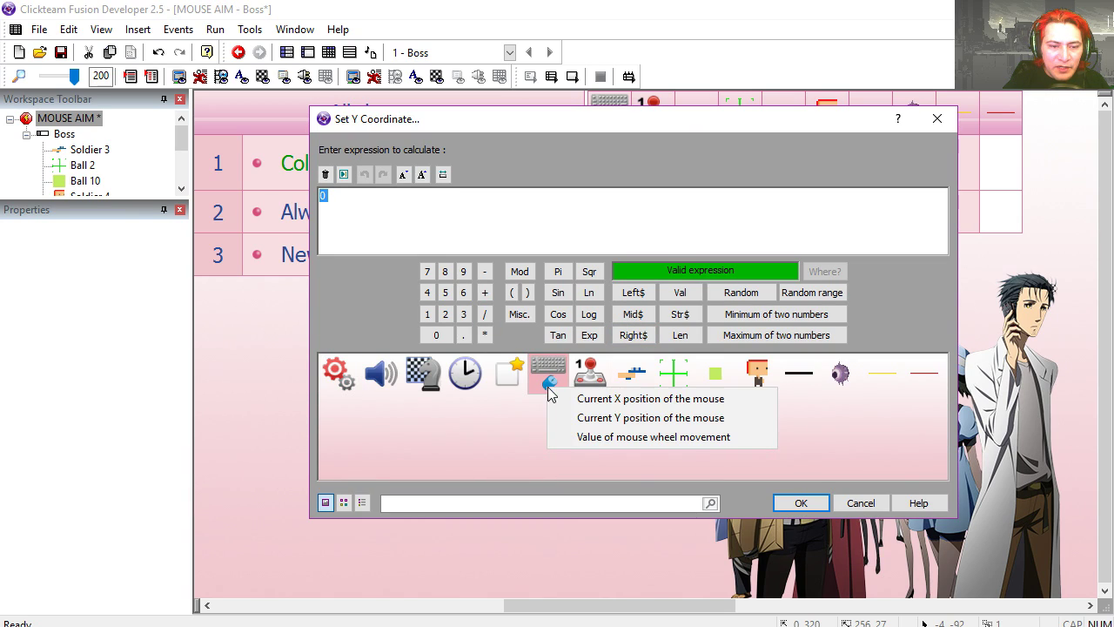
pyautogui.click(625, 418)
pyautogui.click(797, 504)
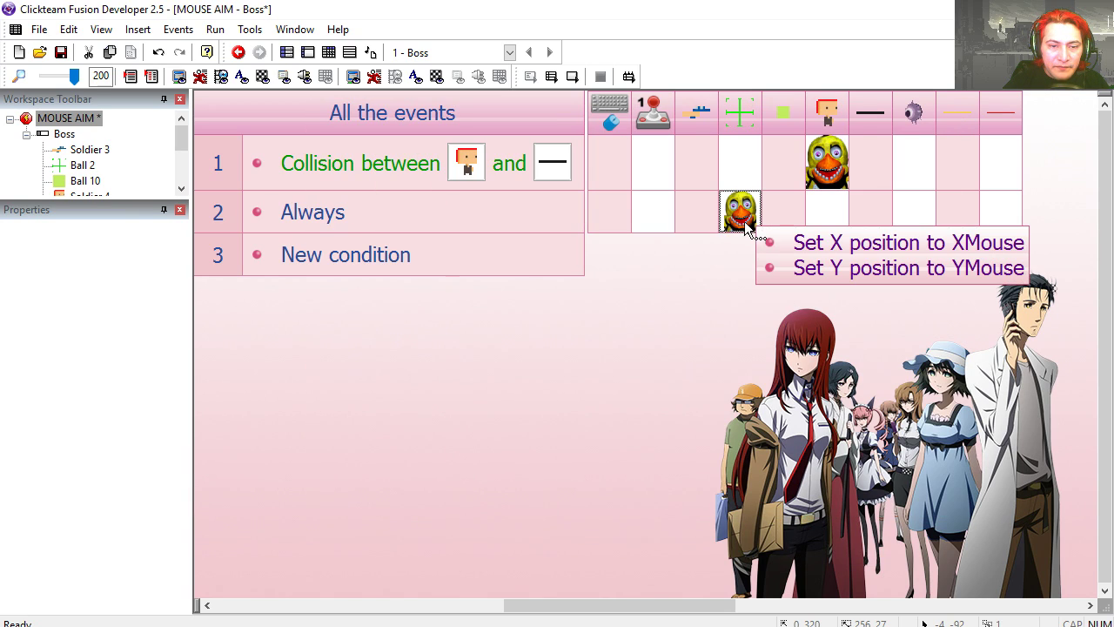
pyautogui.click(570, 79)
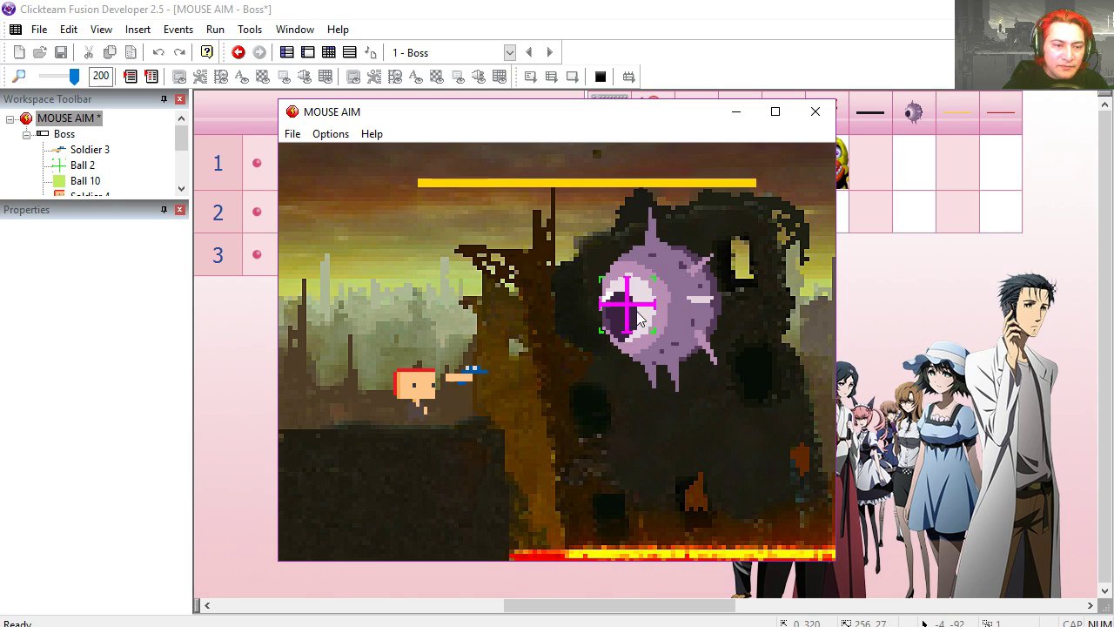
pyautogui.hotkey('alt', 'F4')
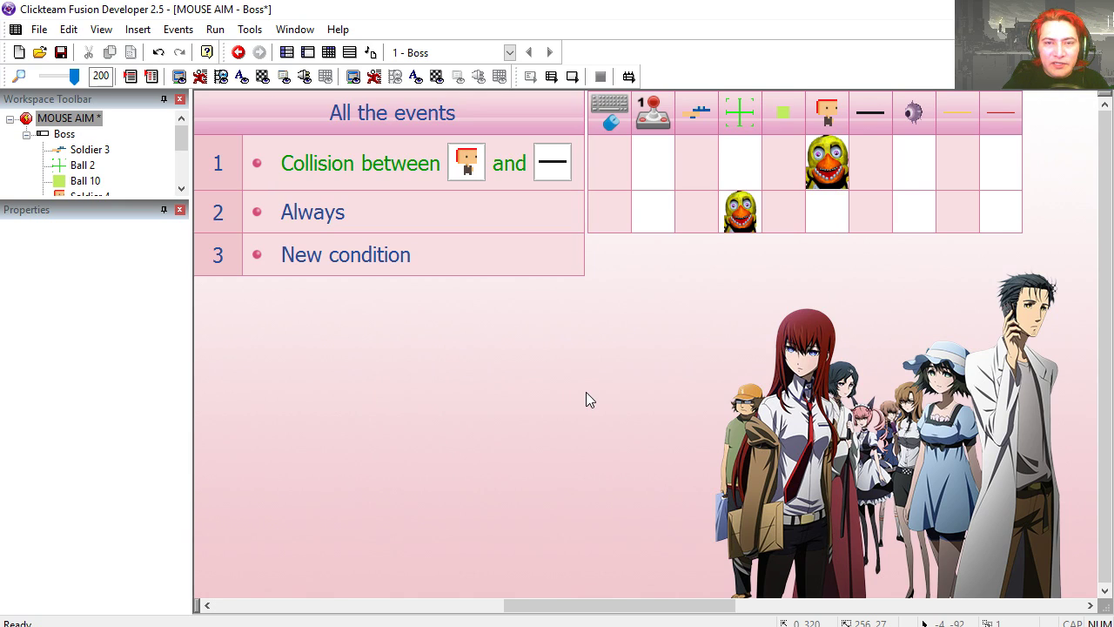
# Step: In the Always event, snap the gun's position relative to Soldier 4
pyautogui.rightClick(696, 211)
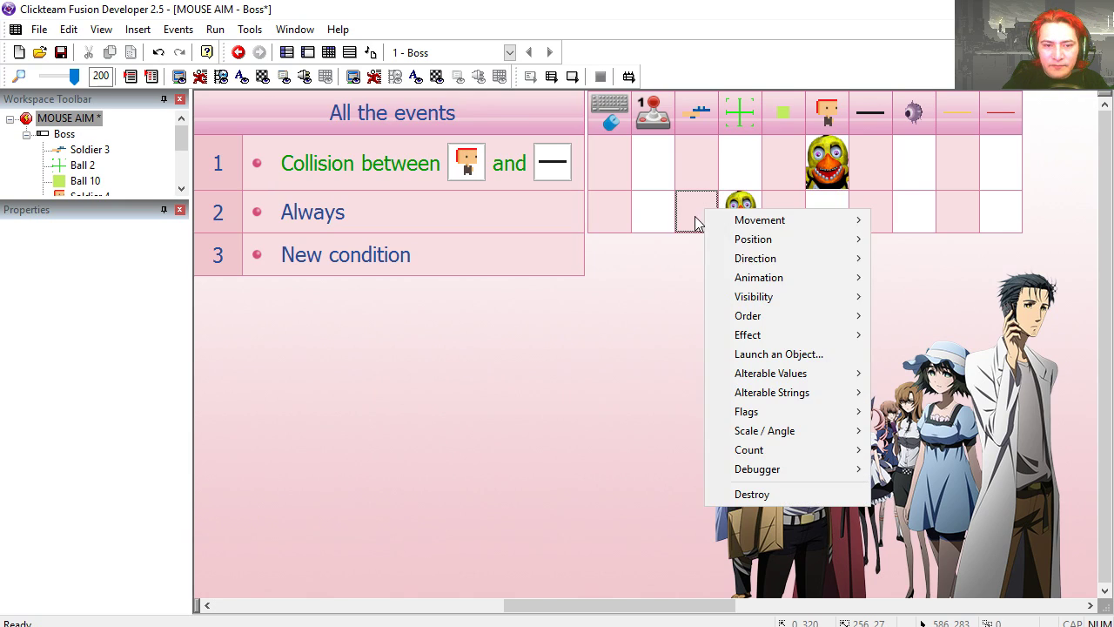
pyautogui.click(926, 257)
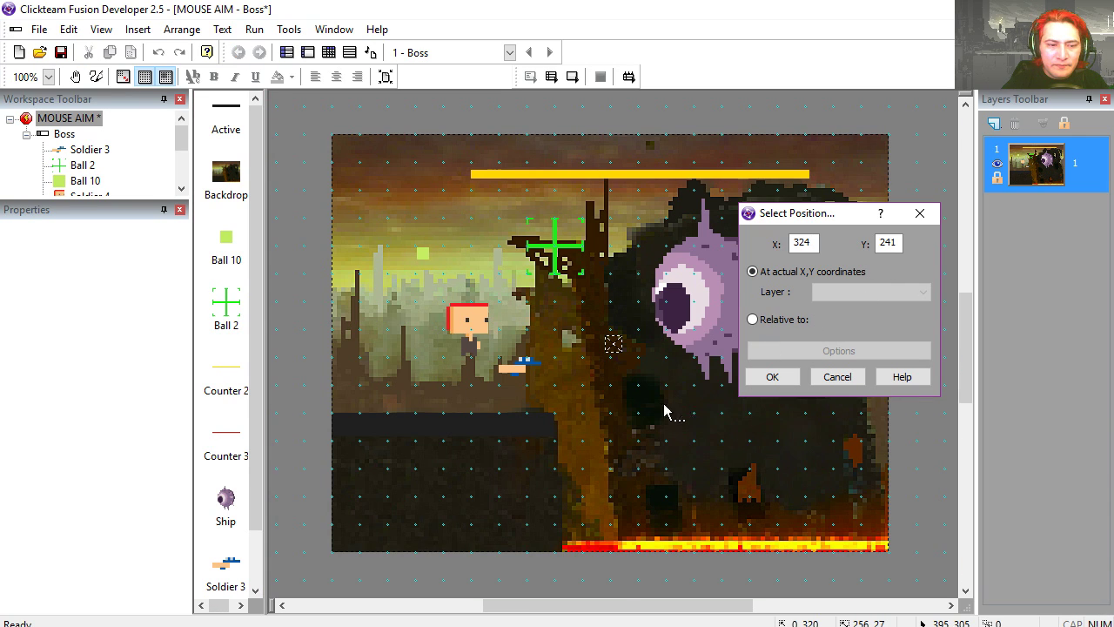
pyautogui.click(482, 327)
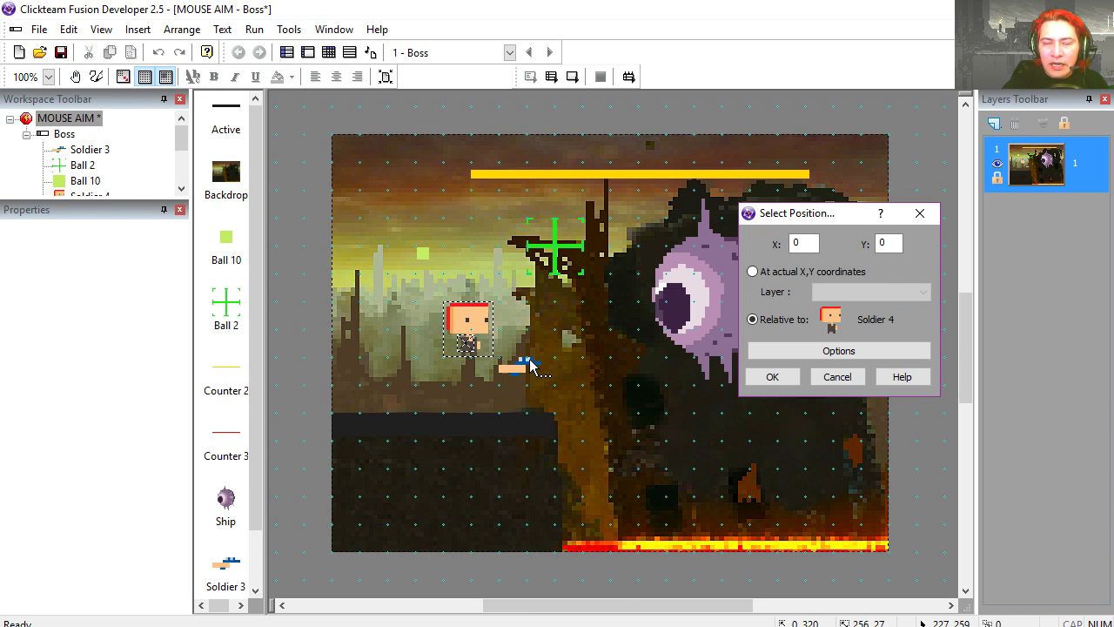
pyautogui.click(773, 376)
# Step: Test-run the frame, moving the player left and right to check the gun follows
pyautogui.click(572, 76)
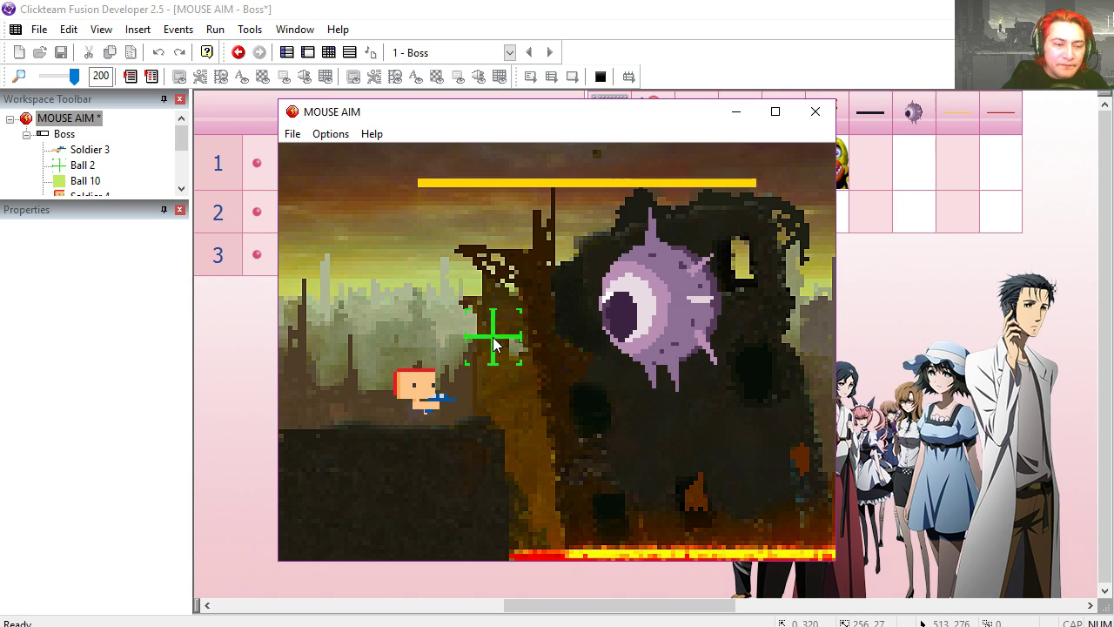
pyautogui.press('Left')
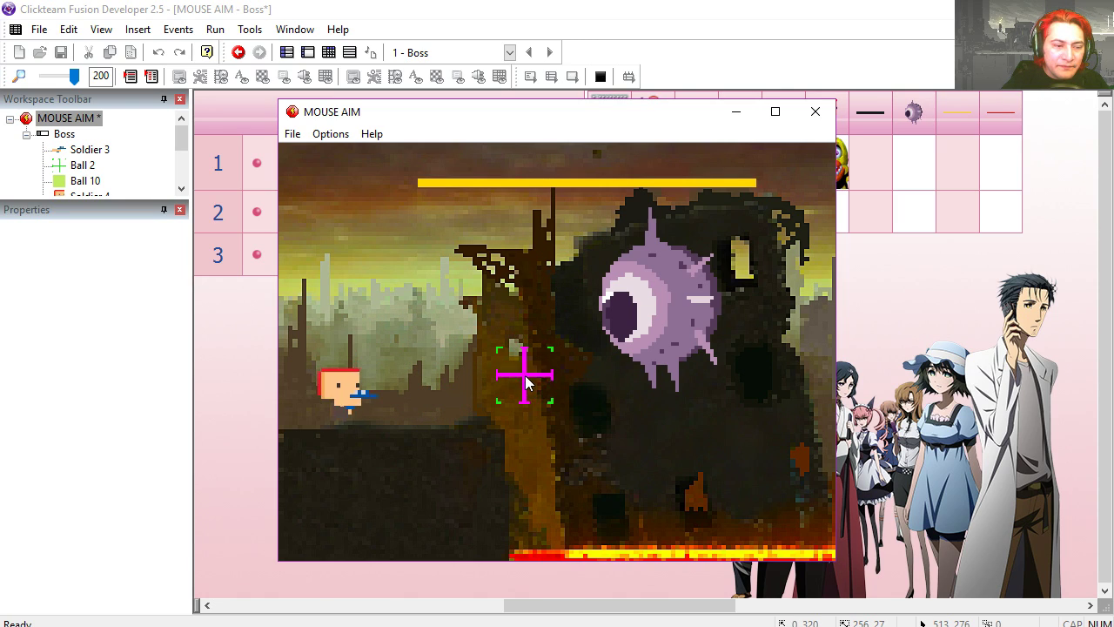
pyautogui.press('Right')
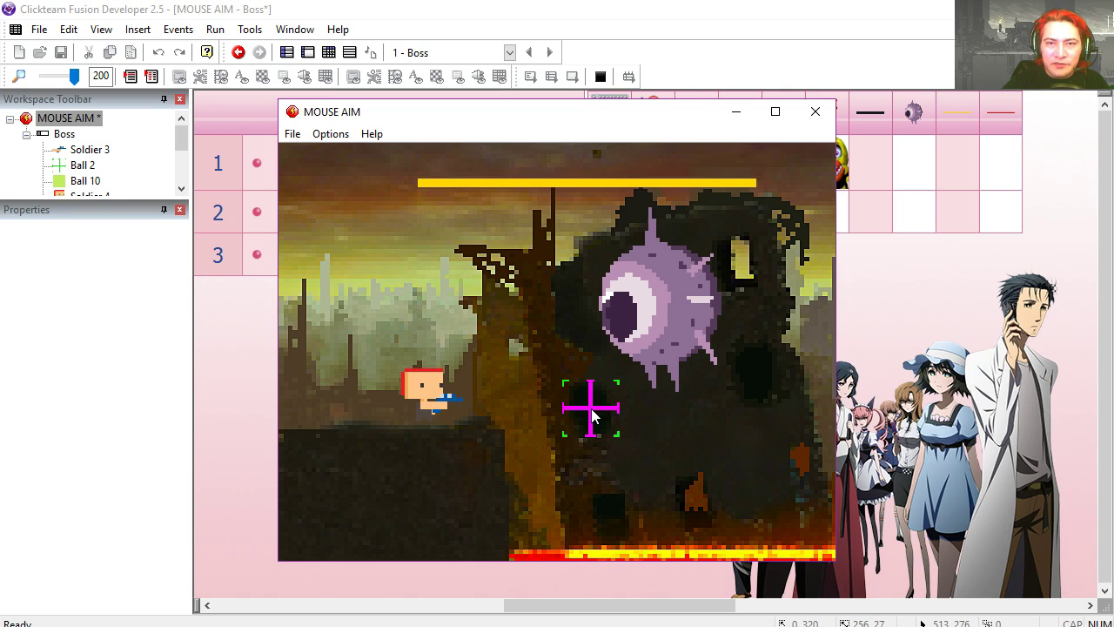
pyautogui.hotkey('alt', 'F4')
# Step: Make the gun look in the direction of the Ball 2 crosshair in event 2 and test it
pyautogui.rightClick(707, 219)
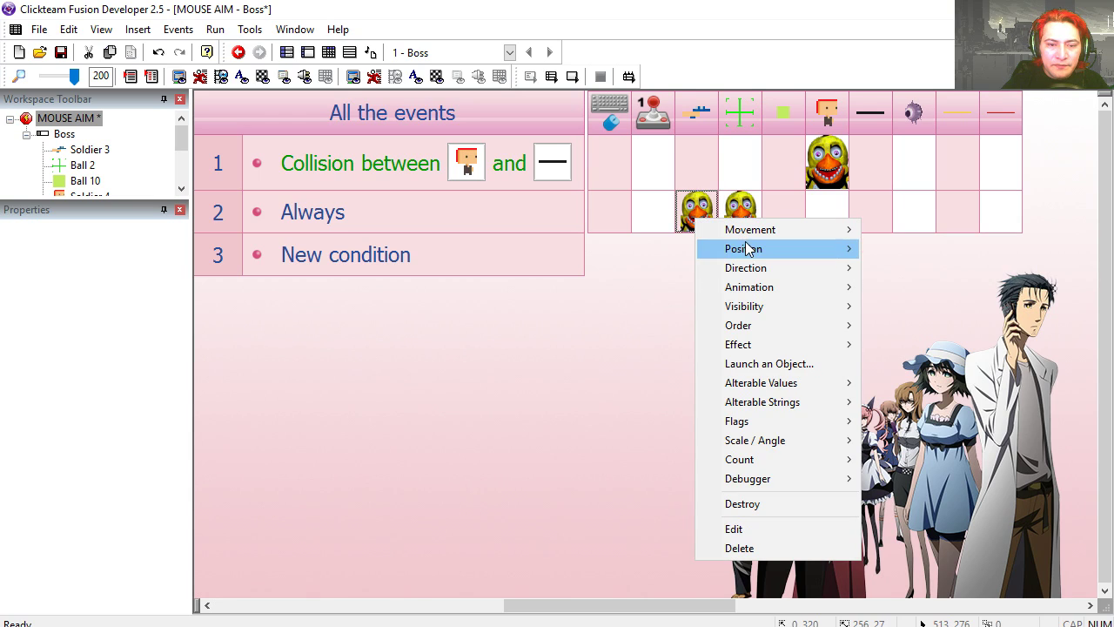
pyautogui.moveTo(746, 268)
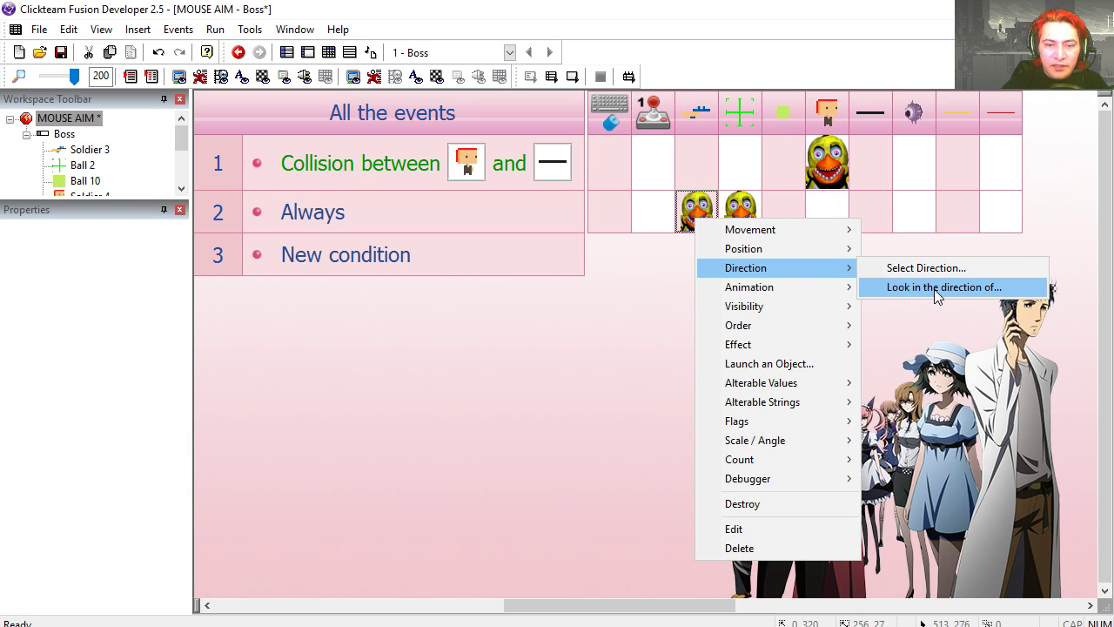
pyautogui.click(936, 292)
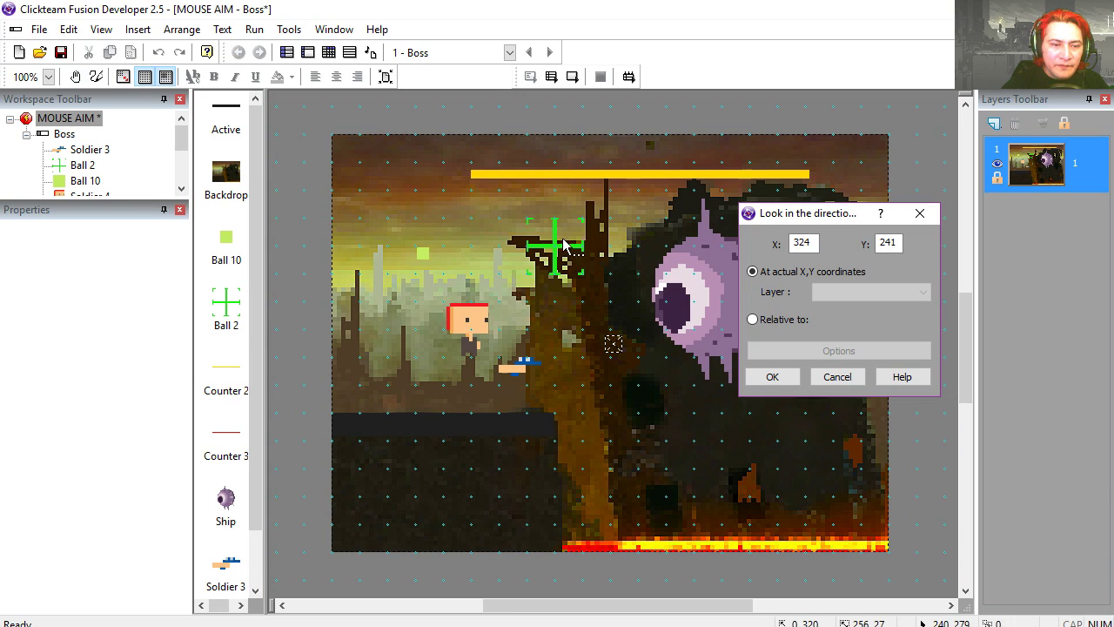
pyautogui.click(564, 247)
pyautogui.click(796, 376)
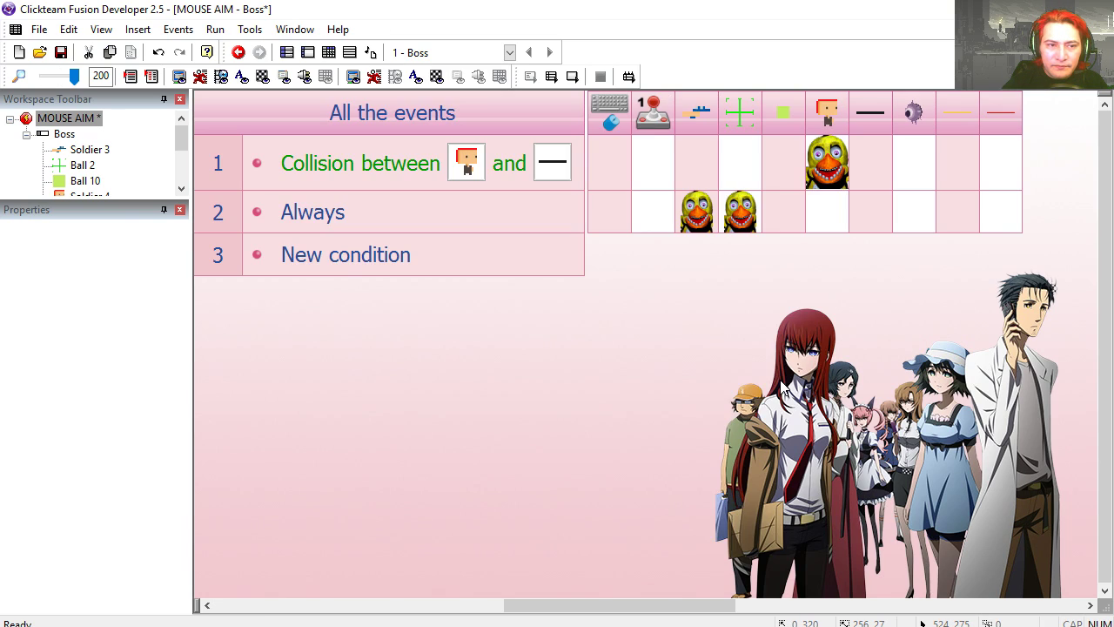
pyautogui.press('F8')
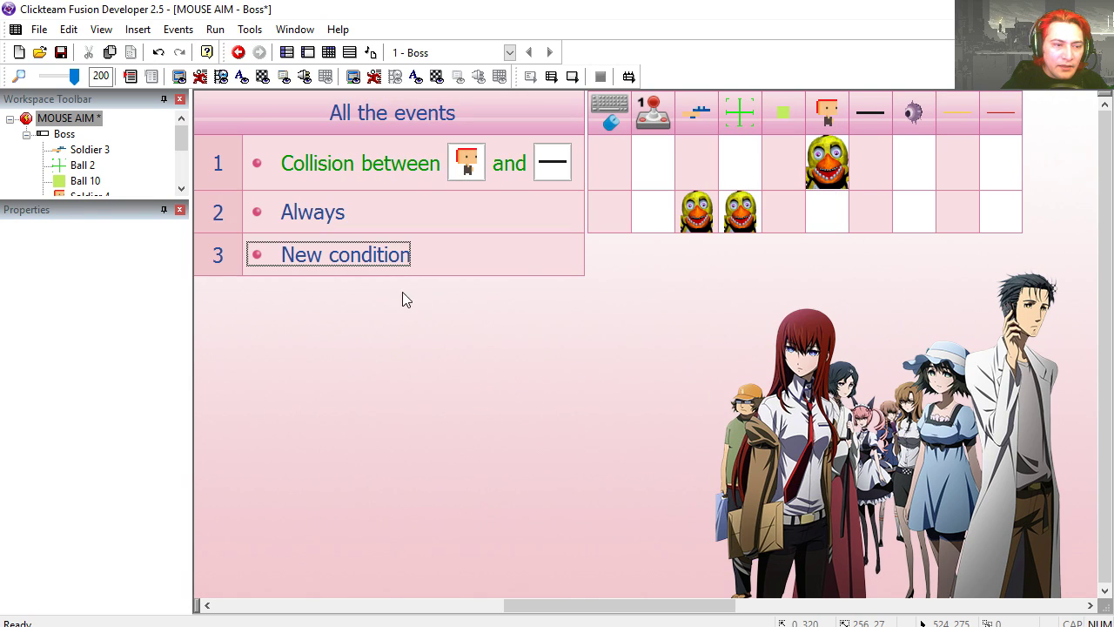
pyautogui.click(408, 261)
# Step: Add event 3: on left mouse click, the gun launches a Ball 10 bullet
pyautogui.click(620, 286)
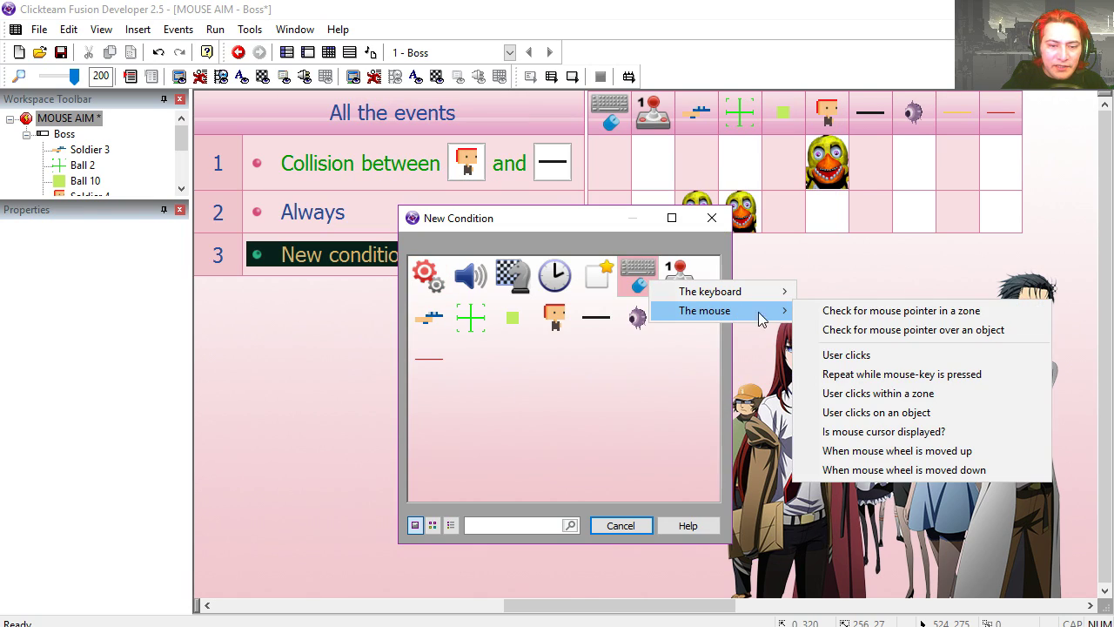
pyautogui.click(849, 353)
pyautogui.click(550, 366)
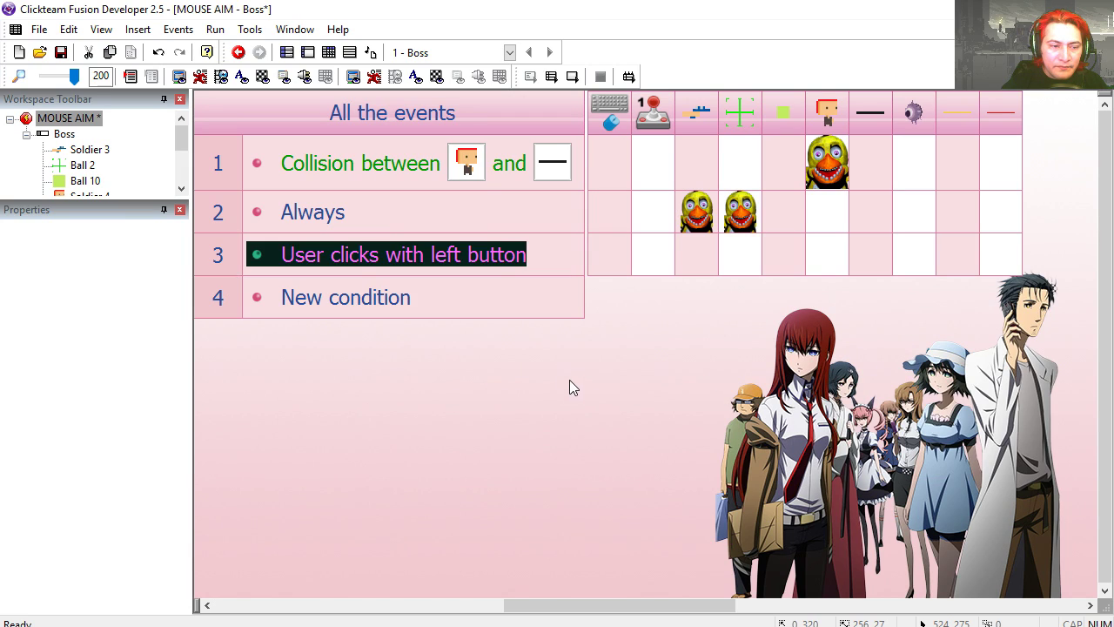
pyautogui.rightClick(697, 259)
pyautogui.click(770, 403)
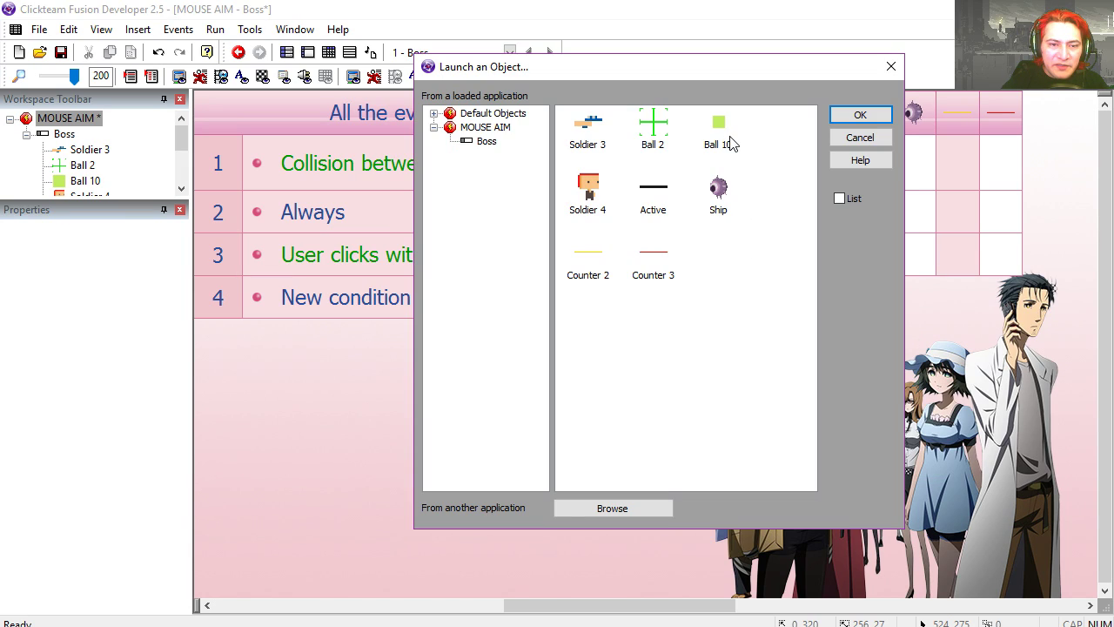
pyautogui.doubleClick(718, 126)
# Step: Test-run the game, moving the player and firing a bullet at the boss
pyautogui.press('F8')
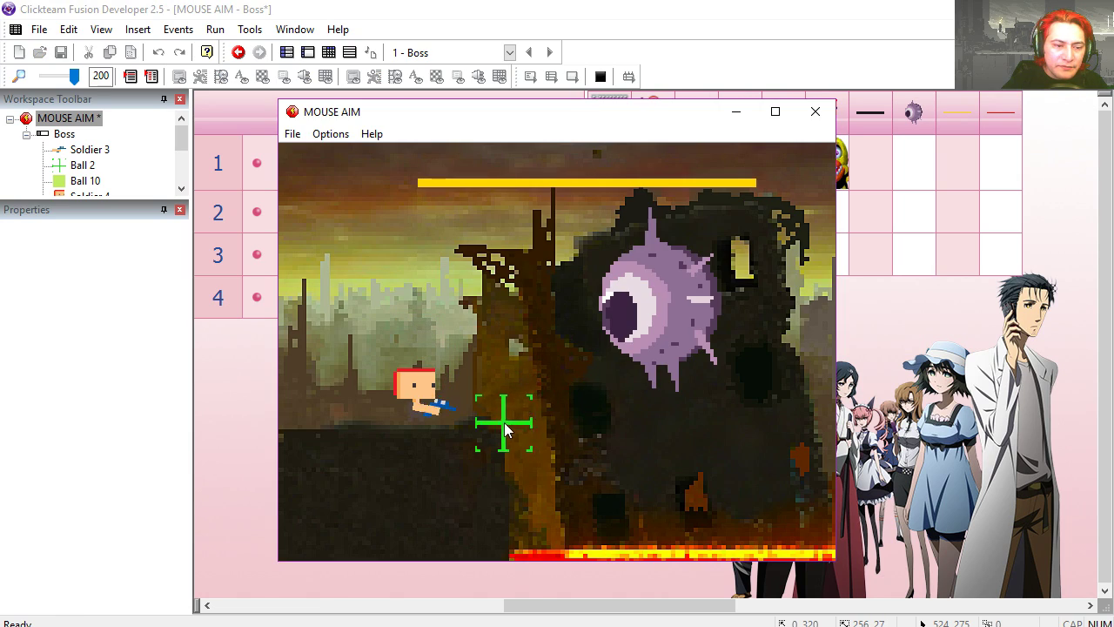
pyautogui.press('Left')
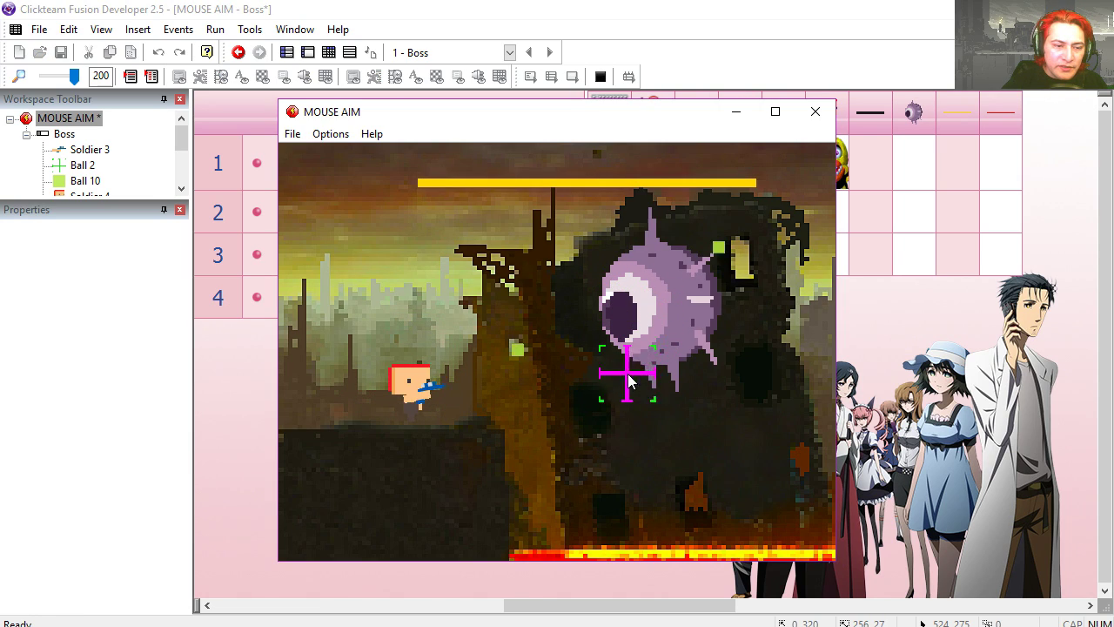
pyautogui.click(630, 373)
pyautogui.hotkey('alt', 'F4')
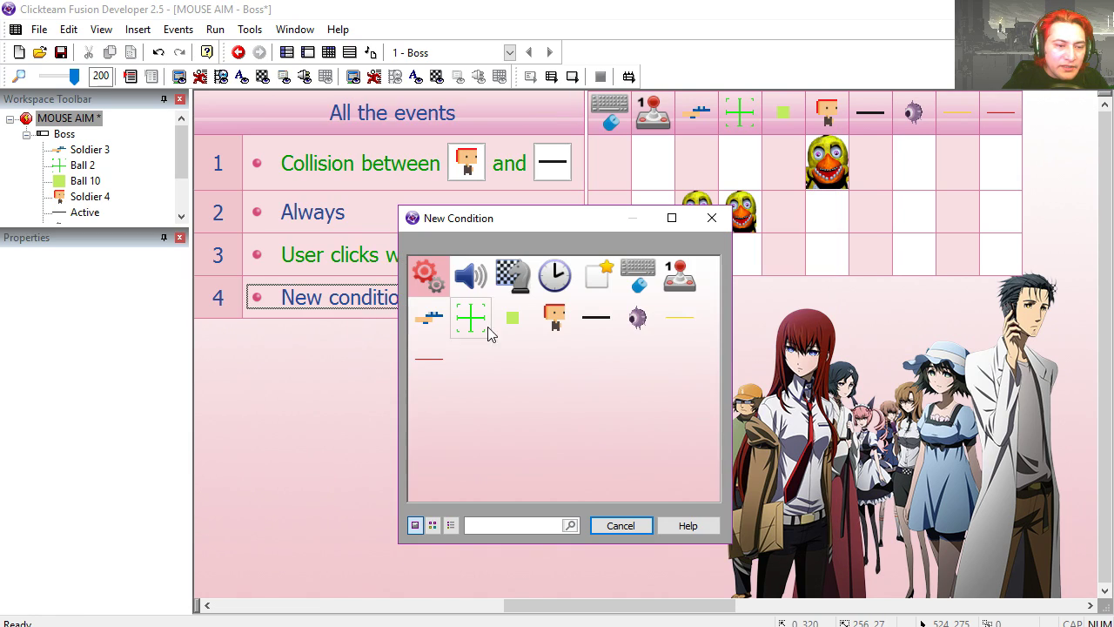
# Step: Add event 4: when Ball 10 collides with the Ship, destroy the bullet
pyautogui.click(516, 318)
pyautogui.click(716, 327)
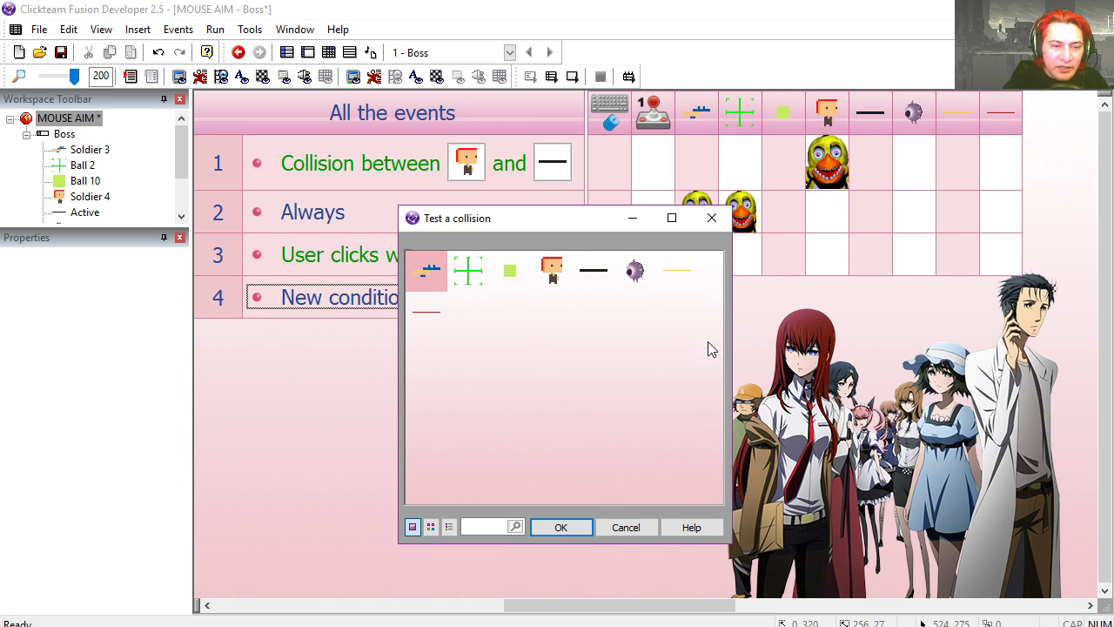
pyautogui.doubleClick(634, 273)
pyautogui.moveTo(540, 605); pyautogui.dragTo(657, 606)
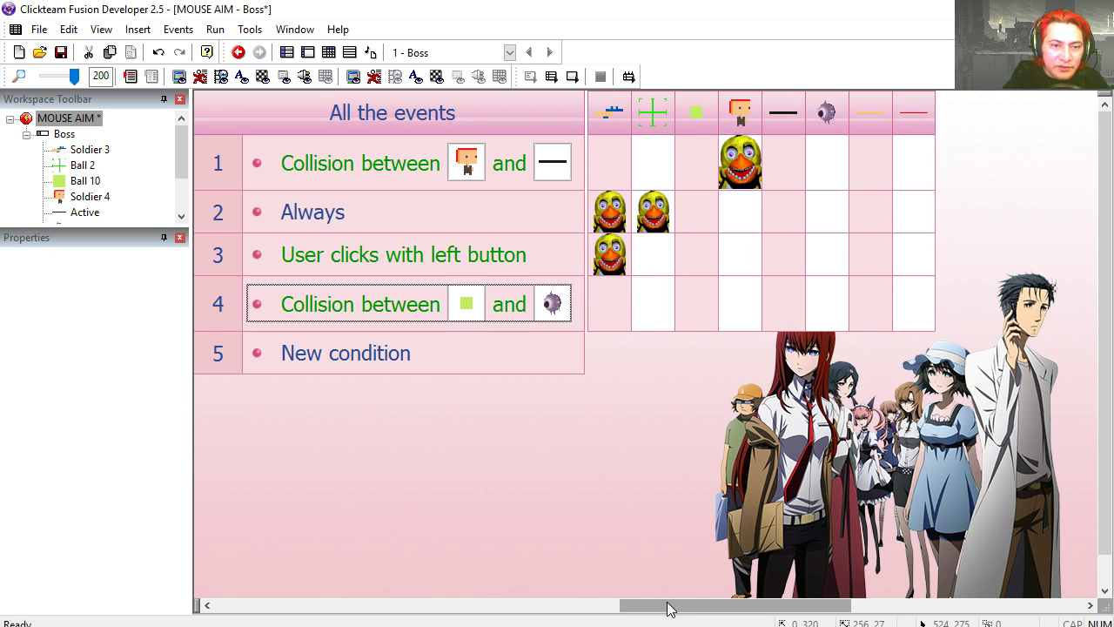
pyautogui.click(682, 321)
pyautogui.click(741, 595)
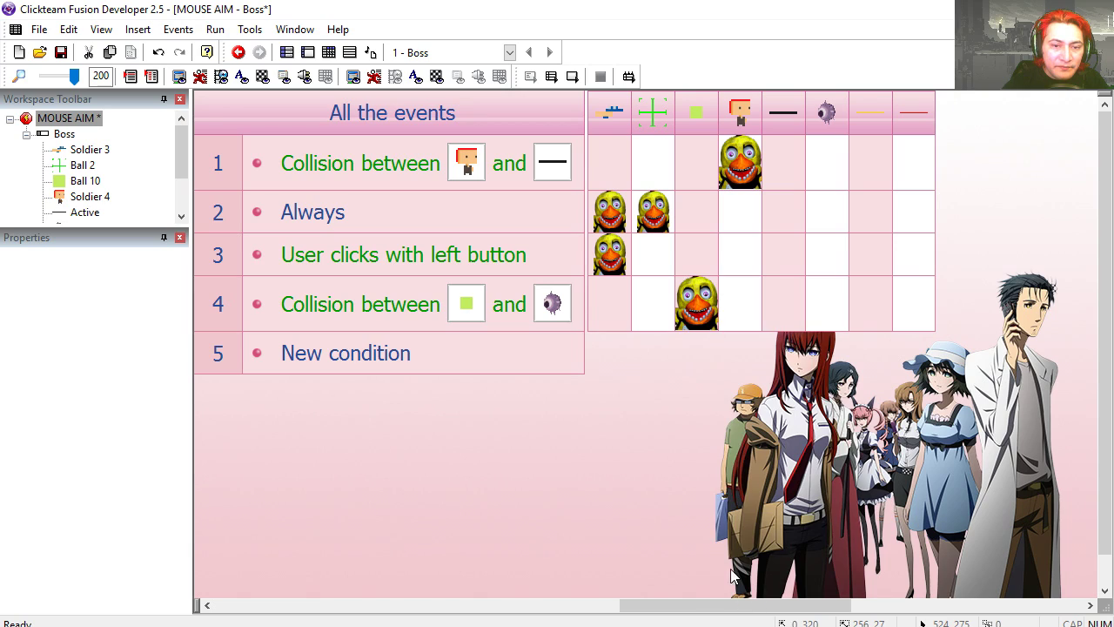
# Step: Also switch the Ship's animation sequence to HIT in event 4
pyautogui.hscroll(3, 702, 381)
pyautogui.click(698, 306)
pyautogui.moveTo(752, 375)
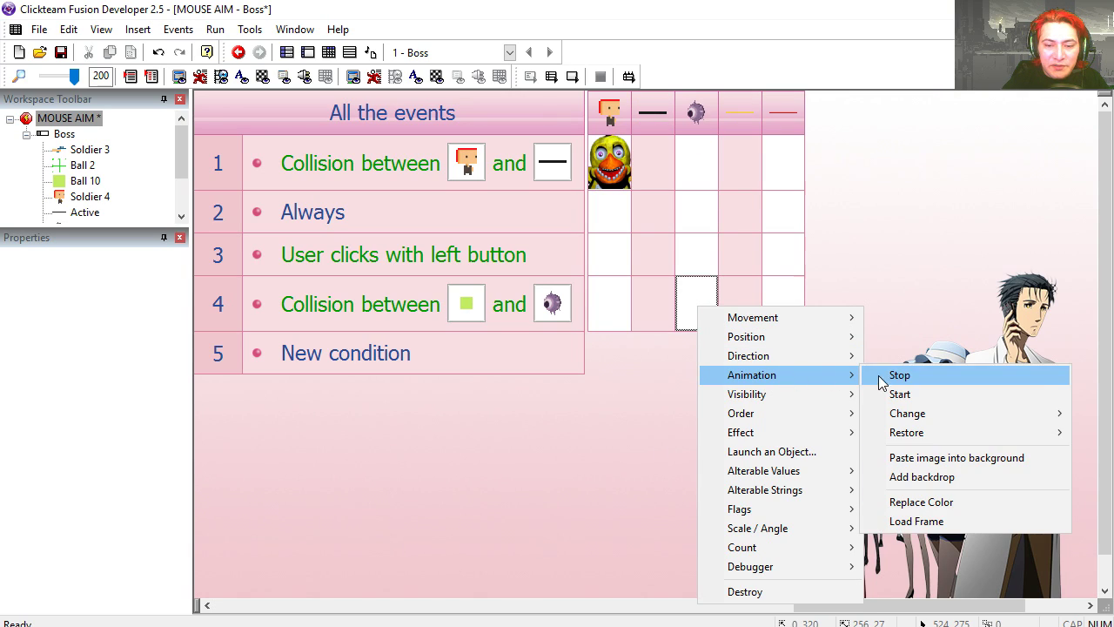
pyautogui.click(780, 420)
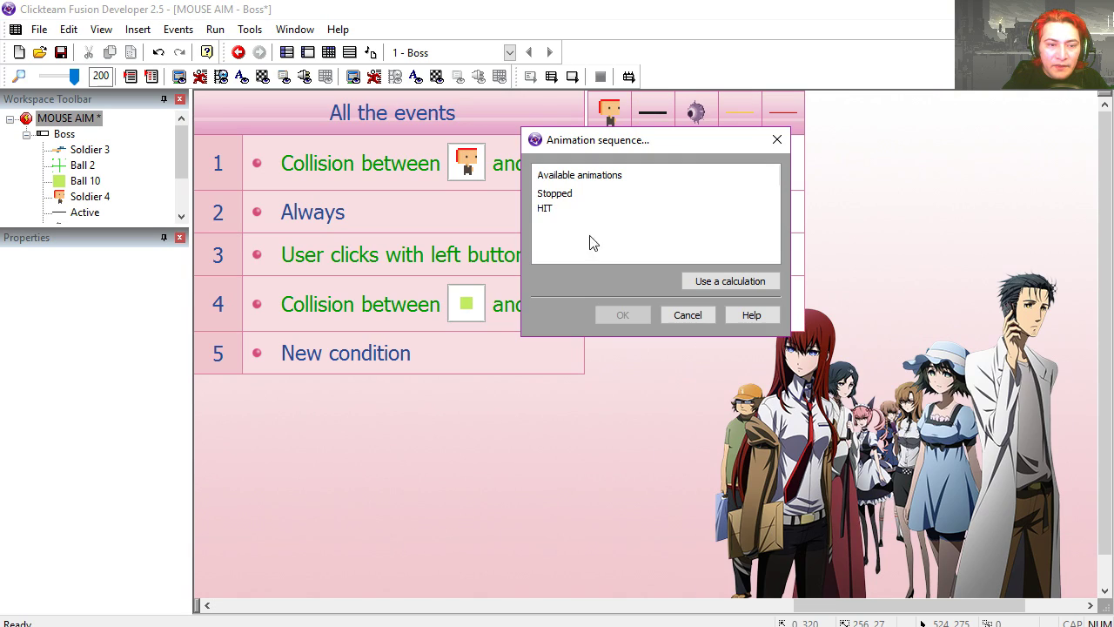
pyautogui.click(546, 208)
pyautogui.click(623, 314)
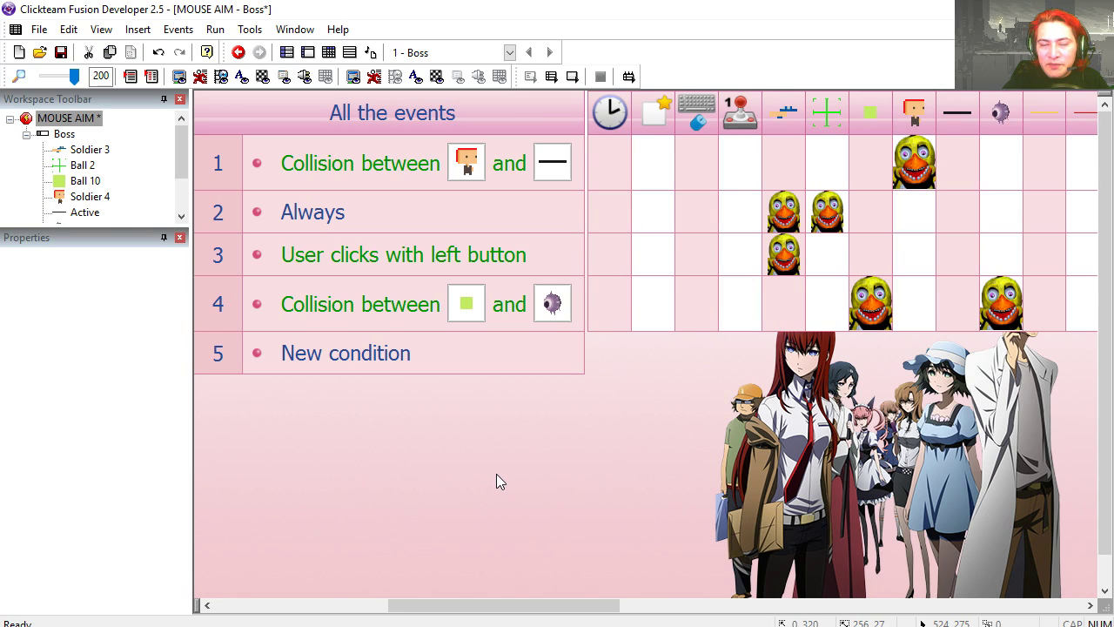
# Step: Add event 5 with a Ship animation condition checking HIT, then test-run the game
pyautogui.click(371, 354)
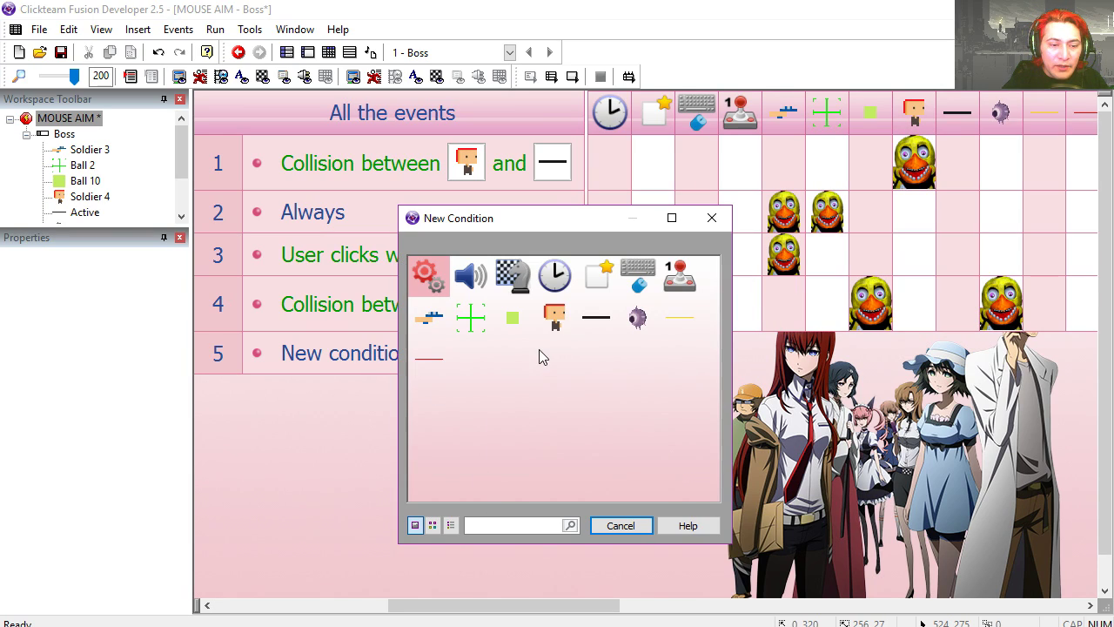
pyautogui.click(638, 316)
pyautogui.moveTo(686, 415)
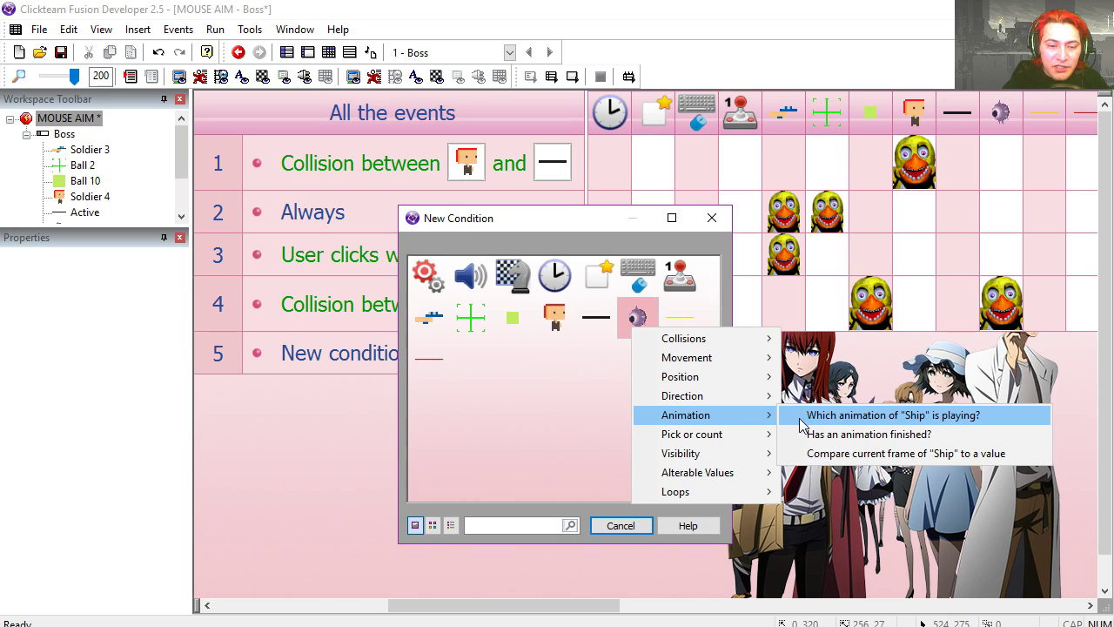
pyautogui.click(870, 415)
pyautogui.click(554, 194)
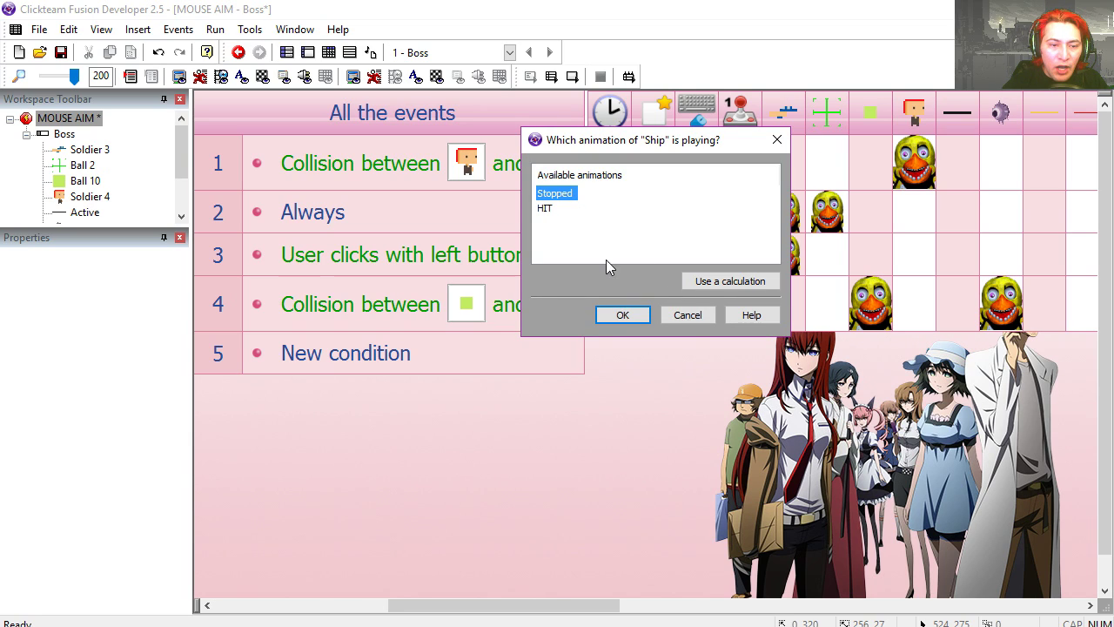
pyautogui.click(622, 315)
pyautogui.press('F7')
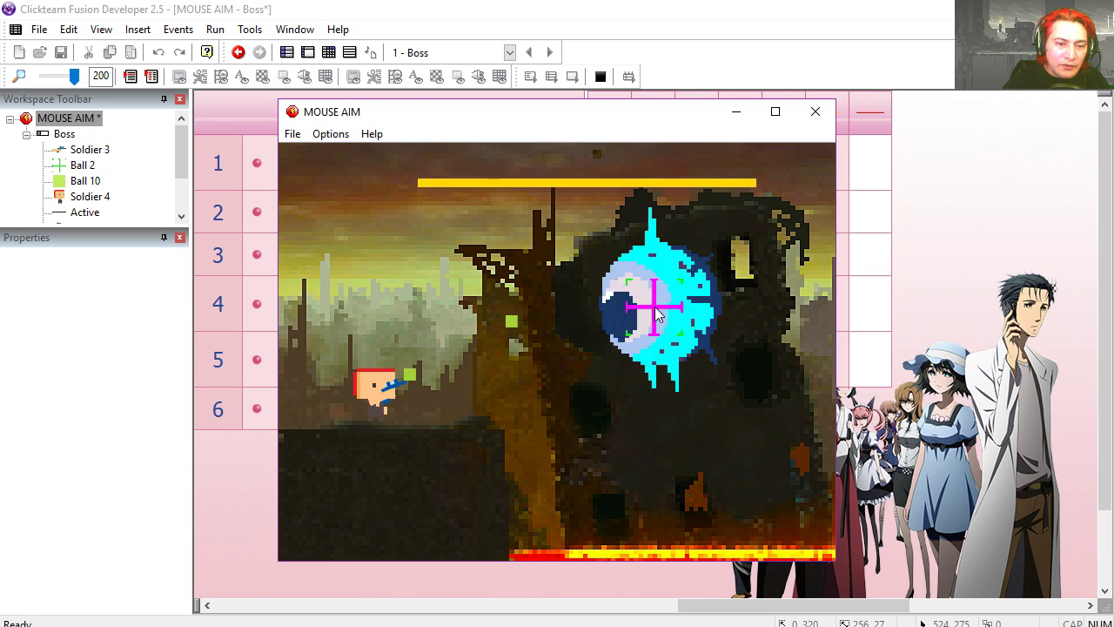
pyautogui.hotkey('alt', 'F4')
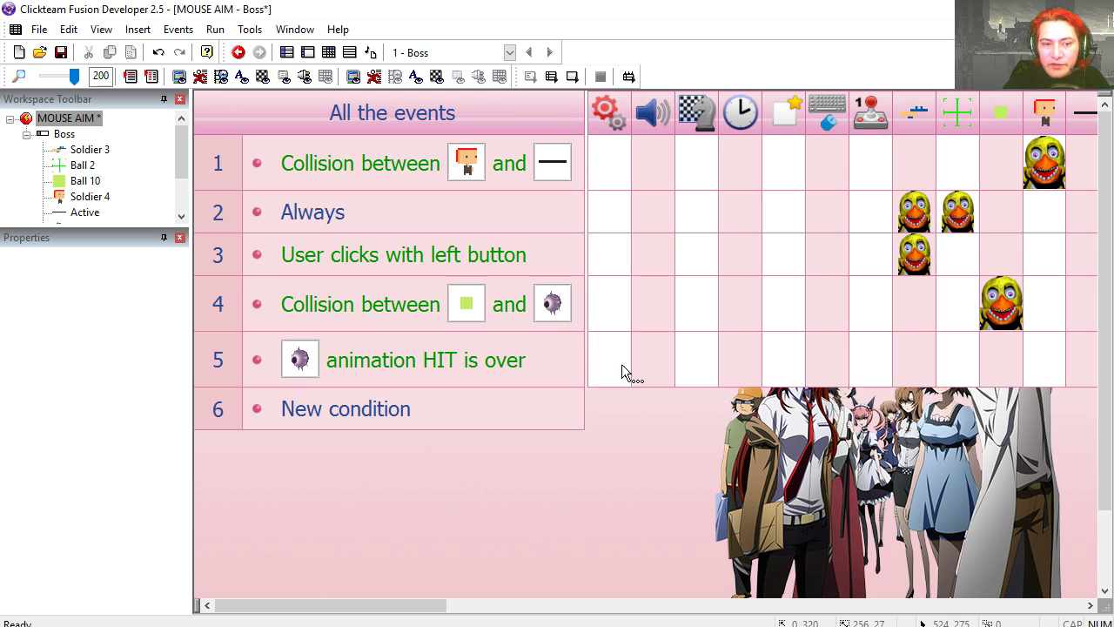
# Step: Make the bullet-hits-boss event play the Silencer 2 sound sample
pyautogui.rightClick(649, 313)
pyautogui.click(827, 112)
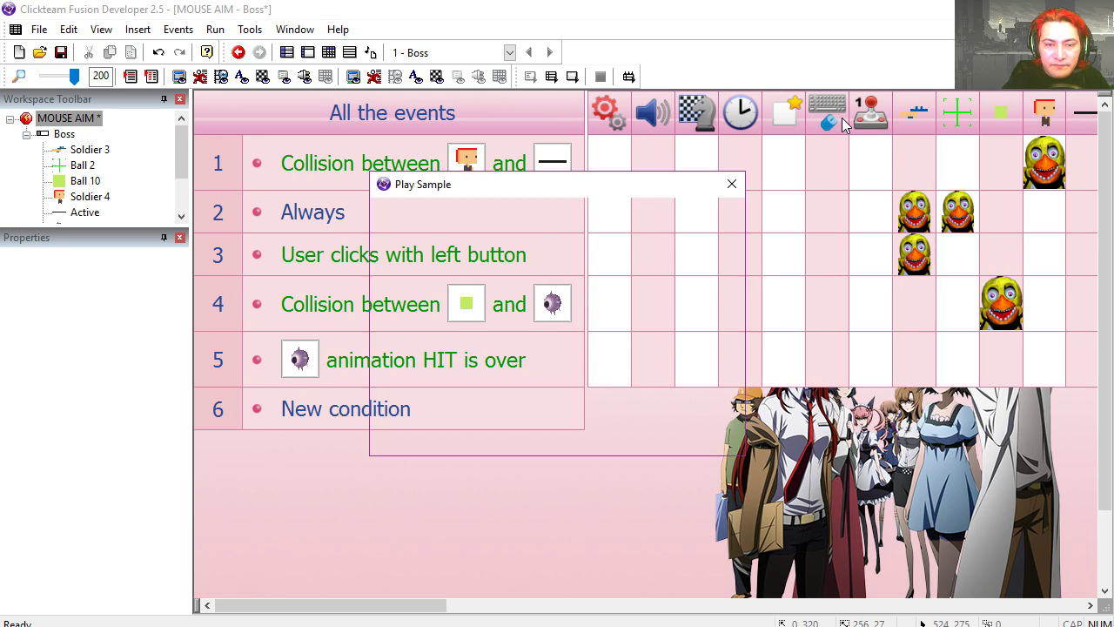
pyautogui.click(534, 252)
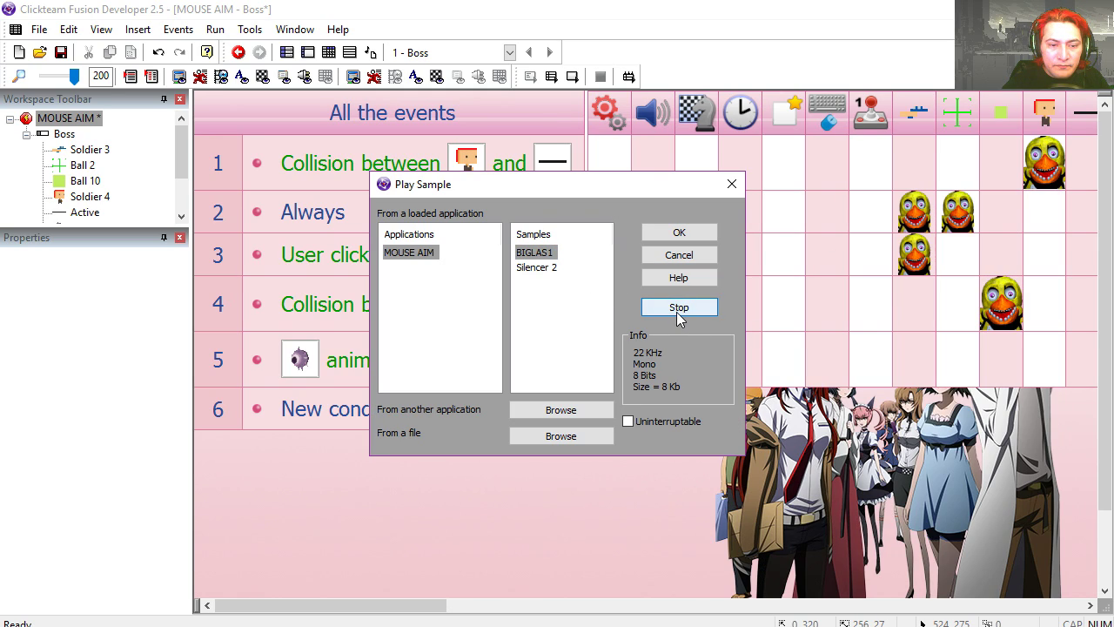
pyautogui.click(537, 268)
pyautogui.click(681, 312)
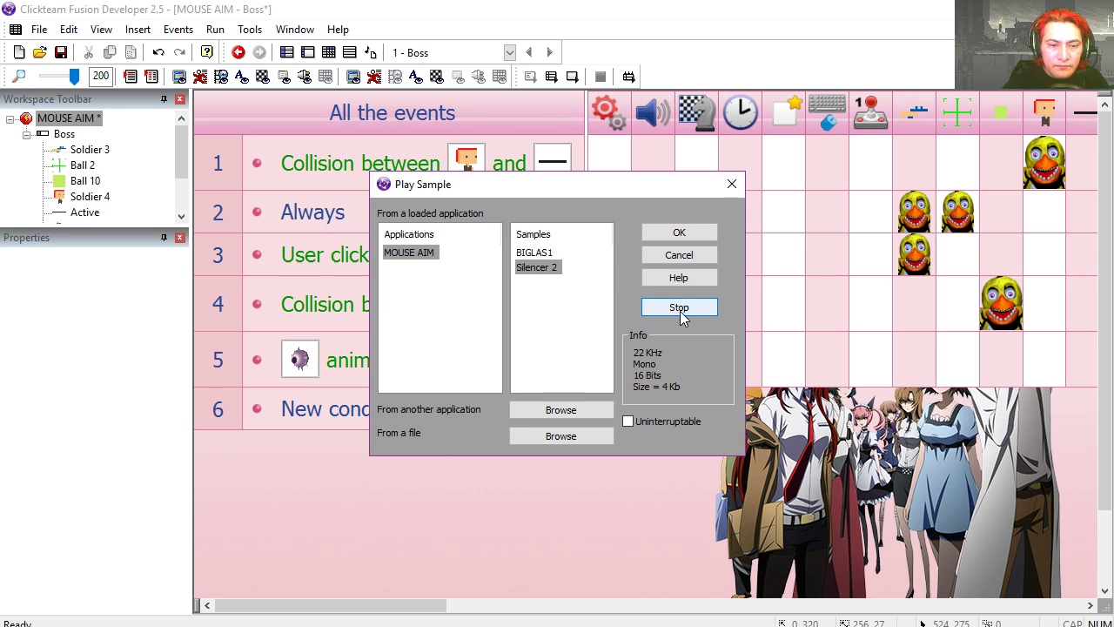
pyautogui.click(680, 234)
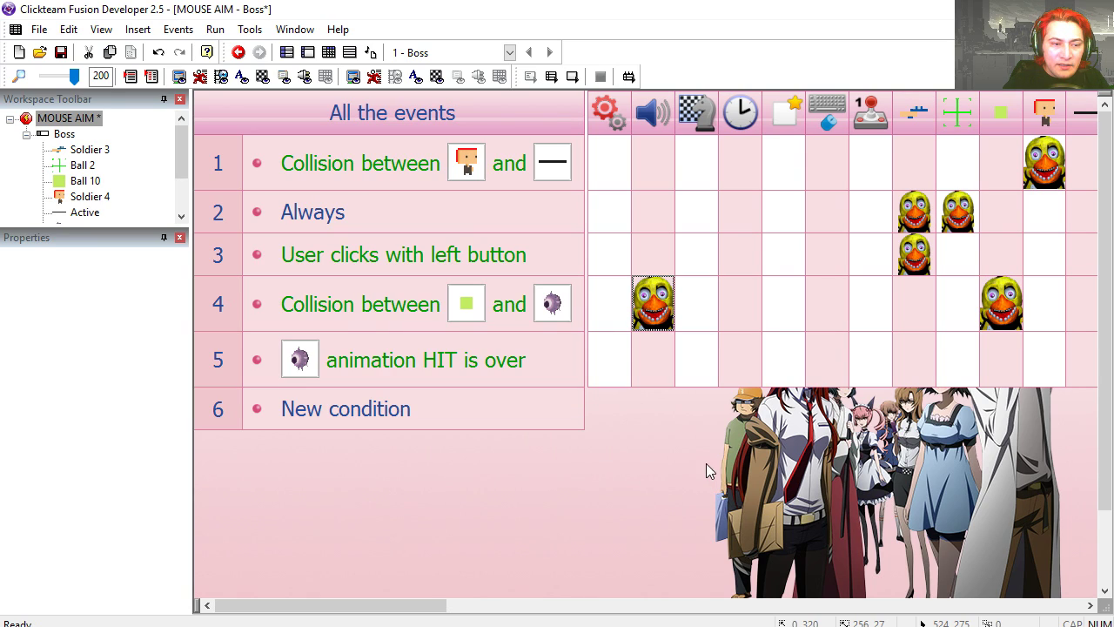
# Step: Make the left-click event play BIGLAS1, then test by shooting the boss
pyautogui.click(652, 257)
pyautogui.click(845, 120)
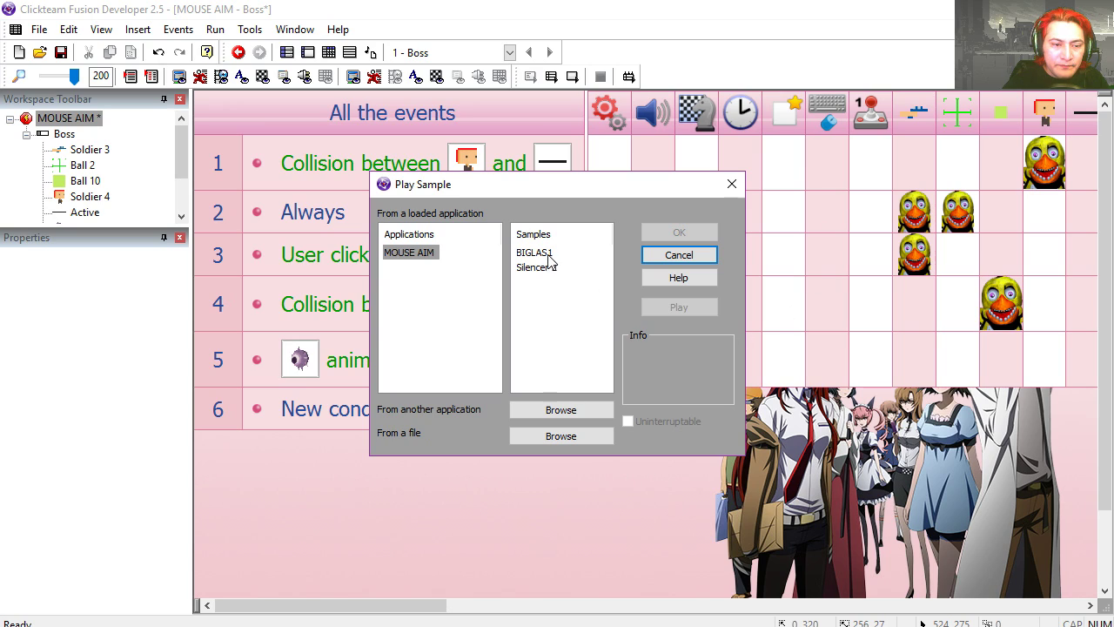
pyautogui.click(534, 252)
pyautogui.click(679, 306)
pyautogui.click(679, 233)
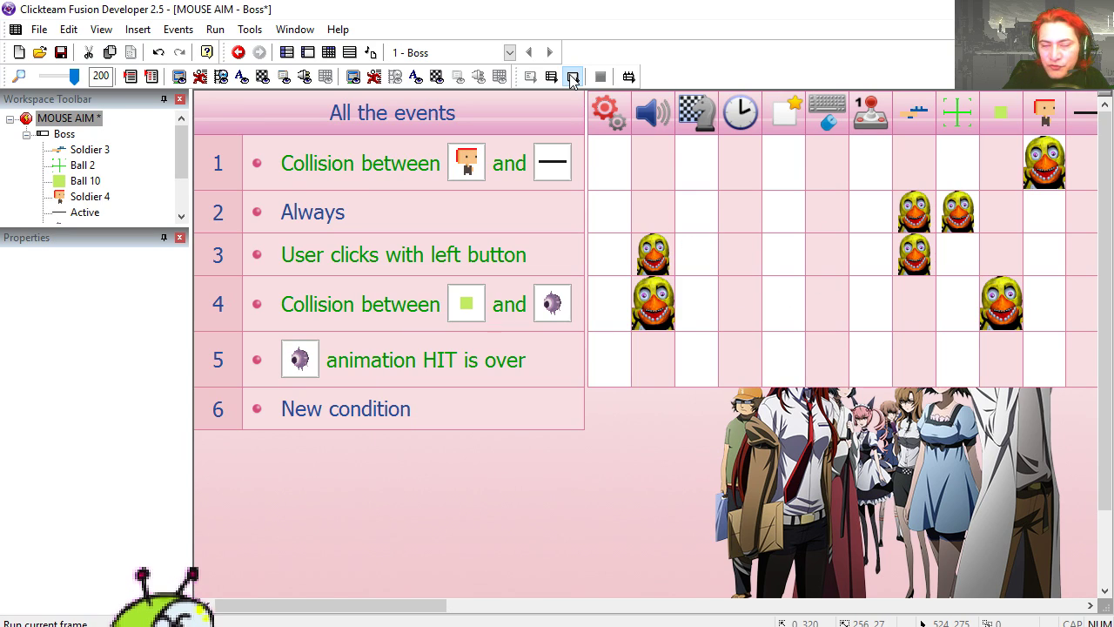
pyautogui.click(573, 76)
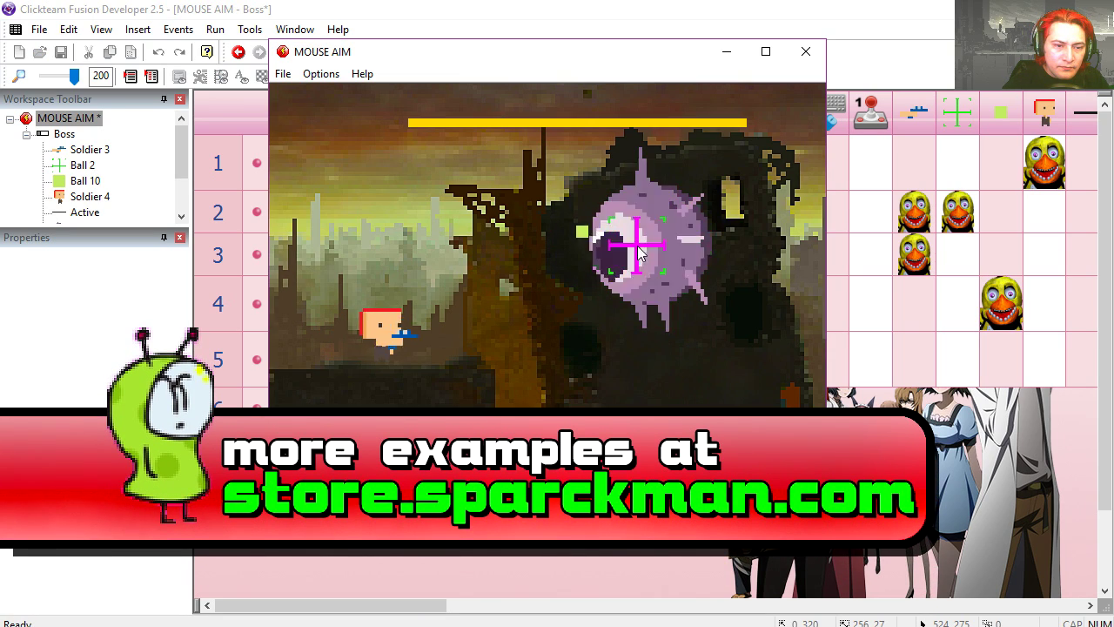
pyautogui.click(639, 255)
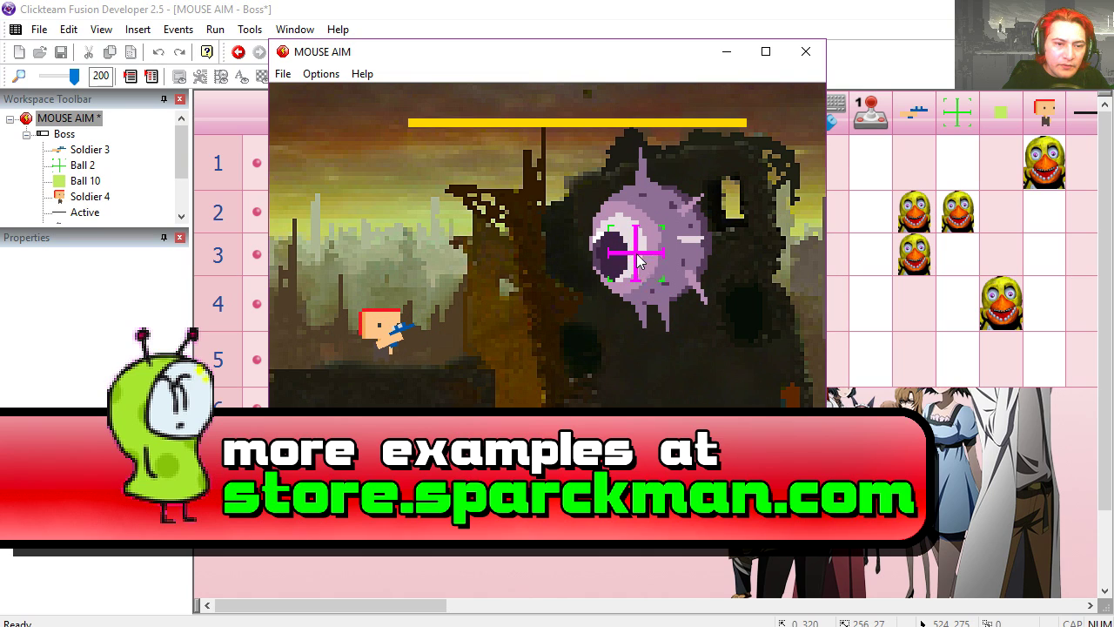
pyautogui.click(806, 51)
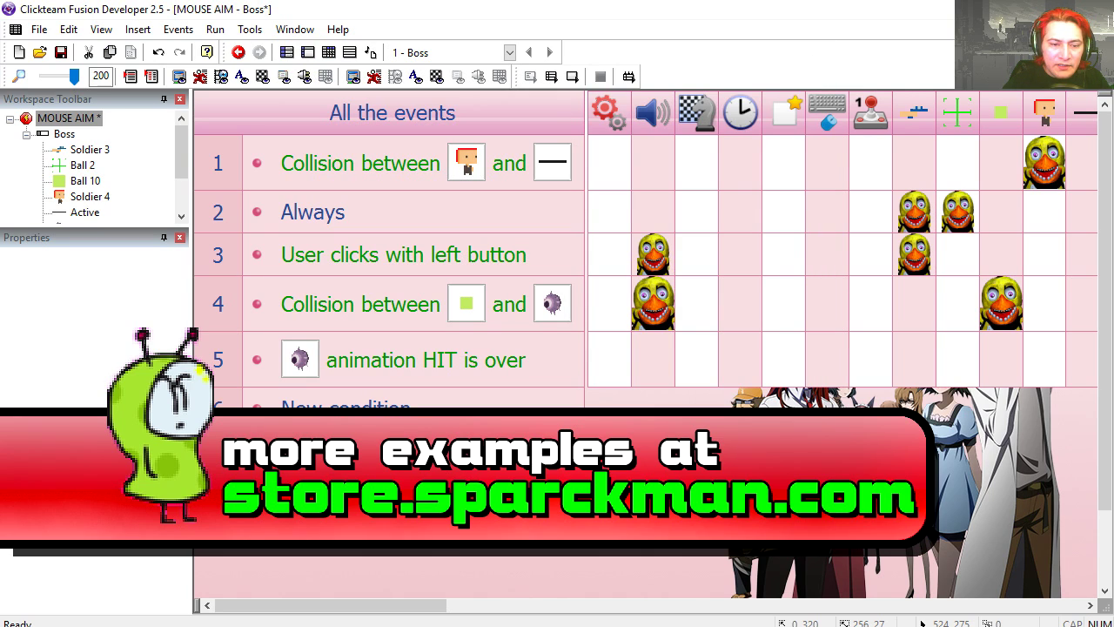
# Step: Give the boss Ship a Circular movement with its centre X at 400
pyautogui.hotkey('ctrl', 'm')
pyautogui.click(715, 317)
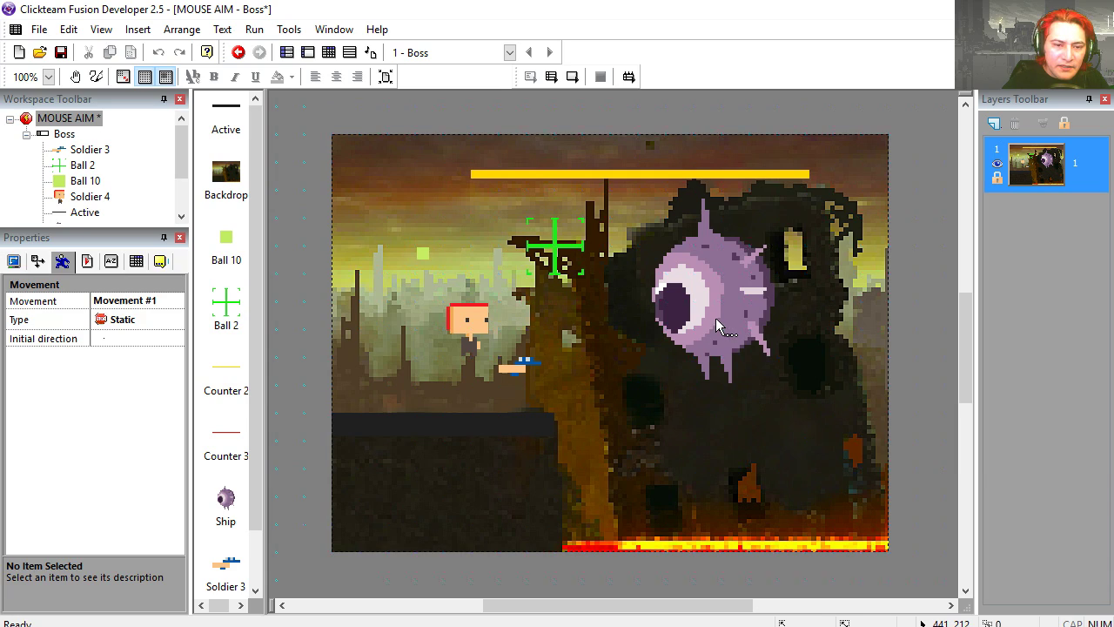
pyautogui.click(128, 325)
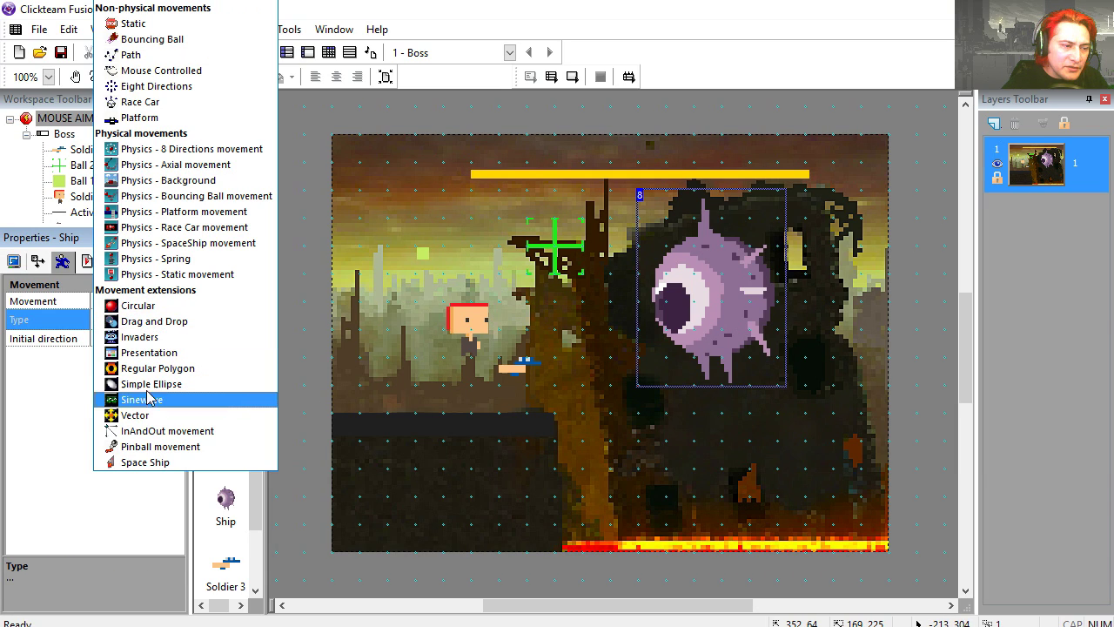
pyautogui.click(147, 313)
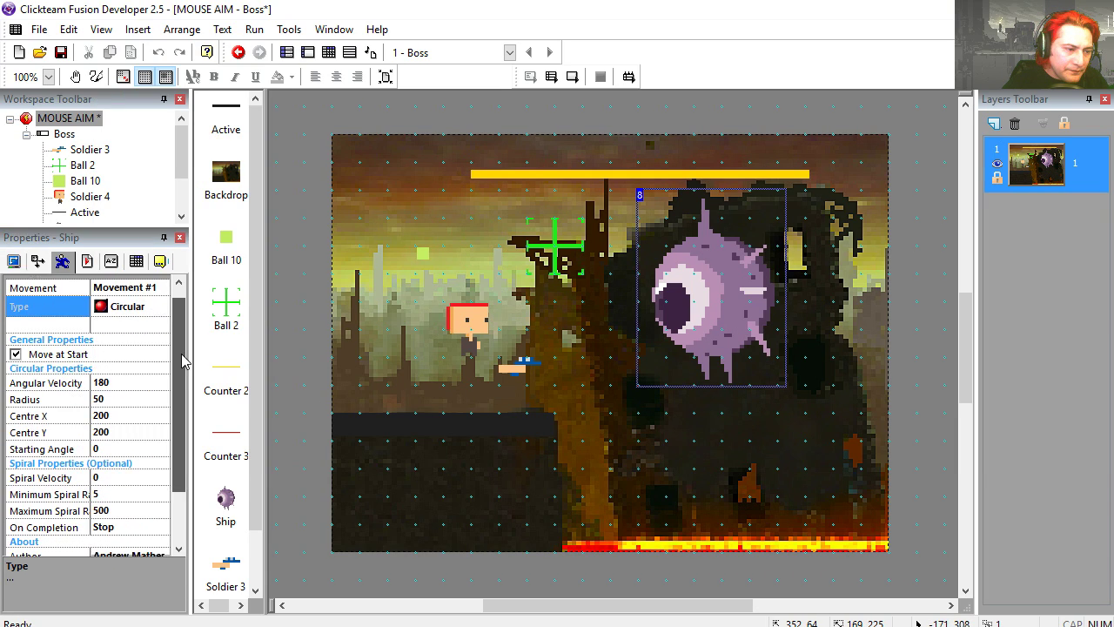
pyautogui.scroll(-1, 181, 353)
pyautogui.click(109, 403)
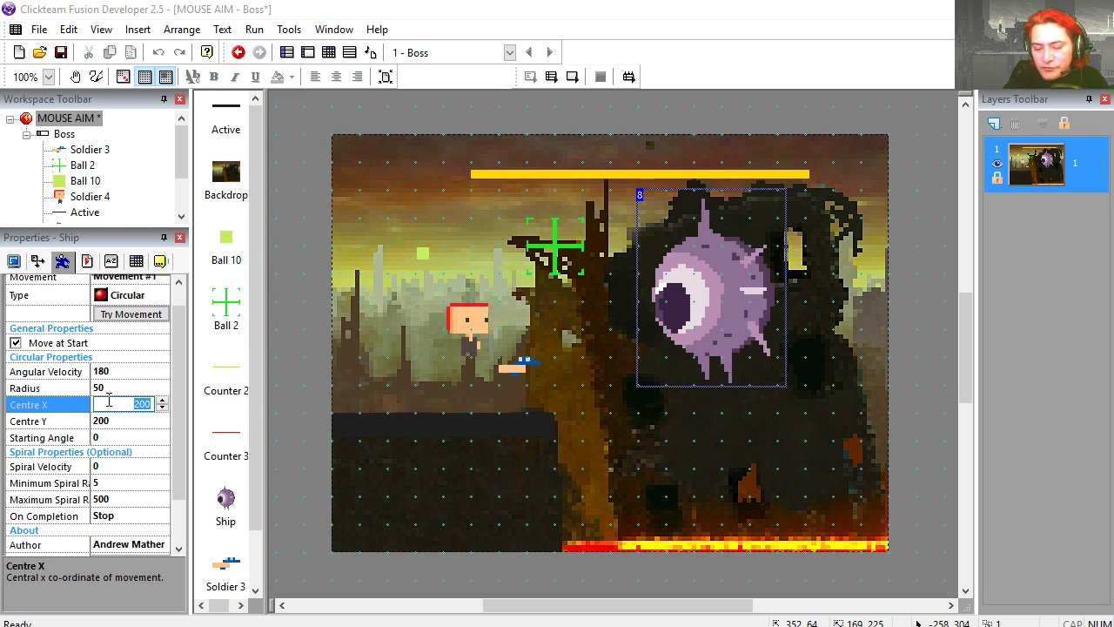
pyautogui.write('400')
pyautogui.click(120, 421)
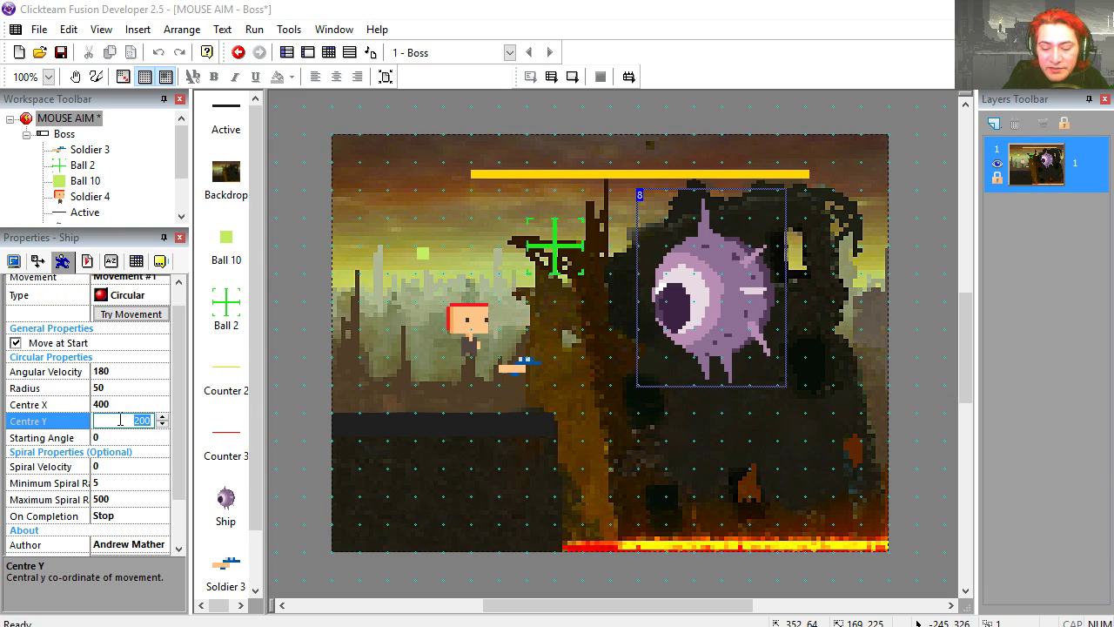
pyautogui.write('100')
# Step: Test-run the frame, shooting at the circling boss, then return to the events
pyautogui.click(572, 77)
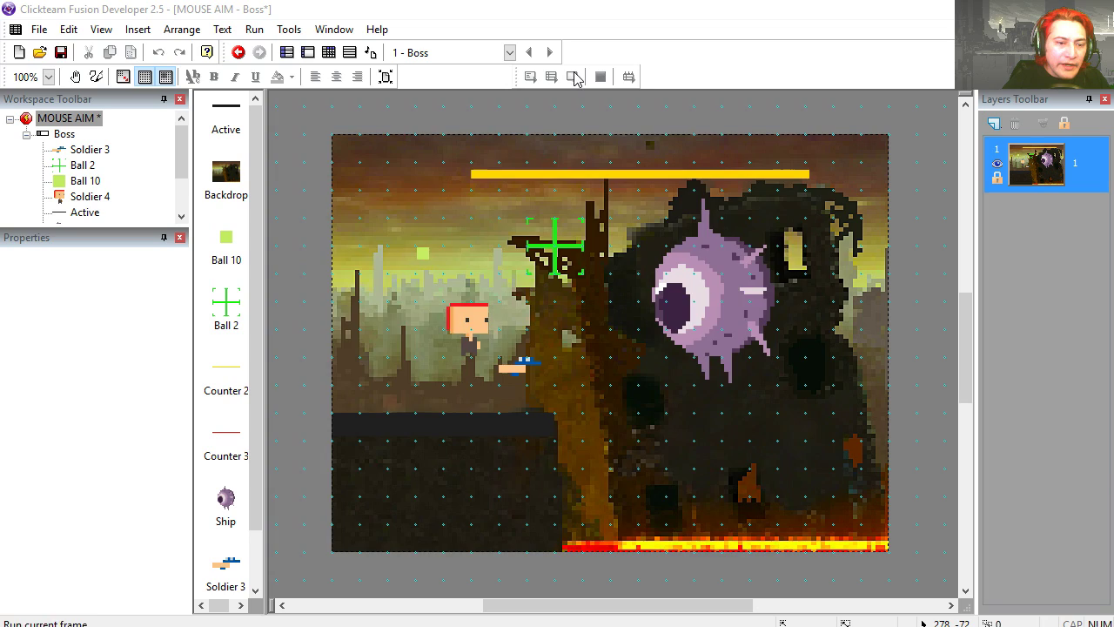
pyautogui.click(674, 300)
pyautogui.click(697, 314)
pyautogui.click(667, 304)
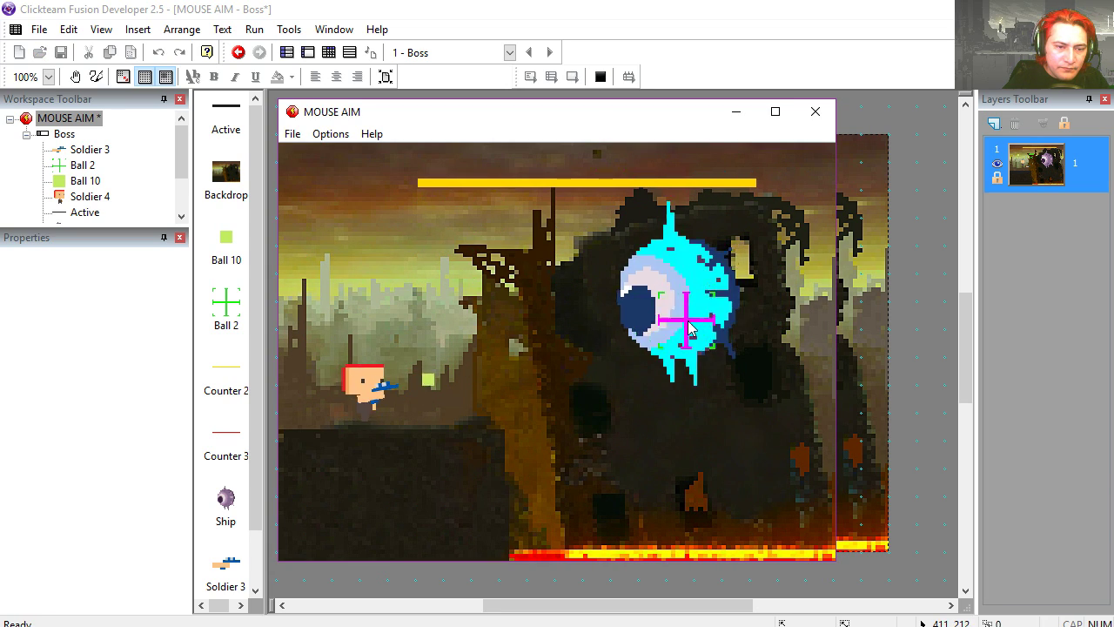
pyautogui.click(671, 336)
pyautogui.press('Escape')
# Step: In the boss-hit event, subtract 1 from the health counter
pyautogui.moveTo(392, 610); pyautogui.dragTo(915, 606)
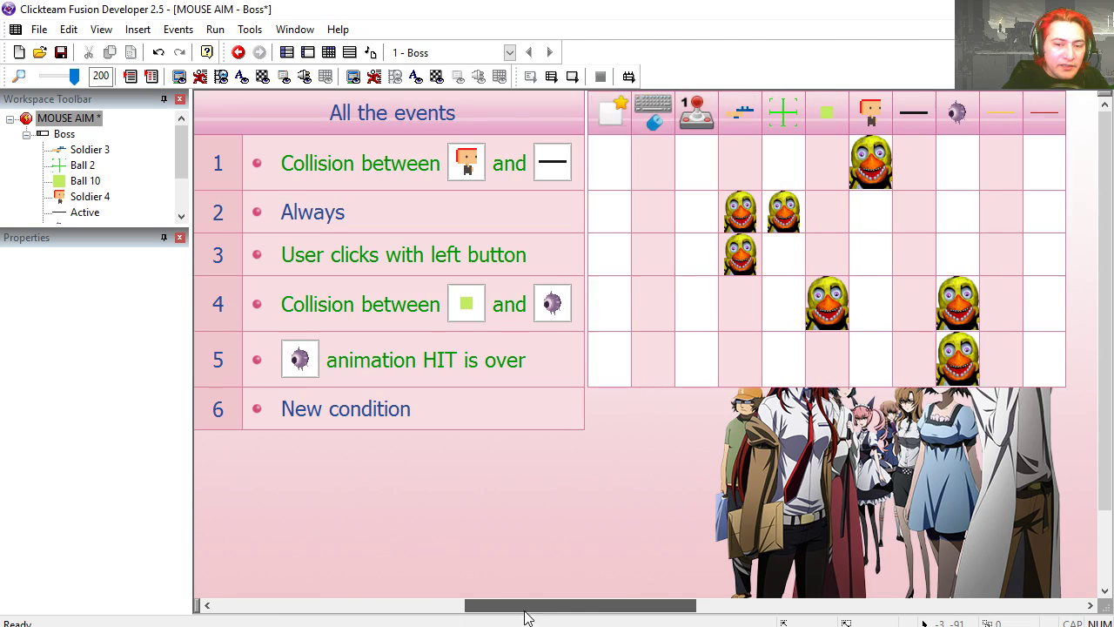
pyautogui.rightClick(703, 302)
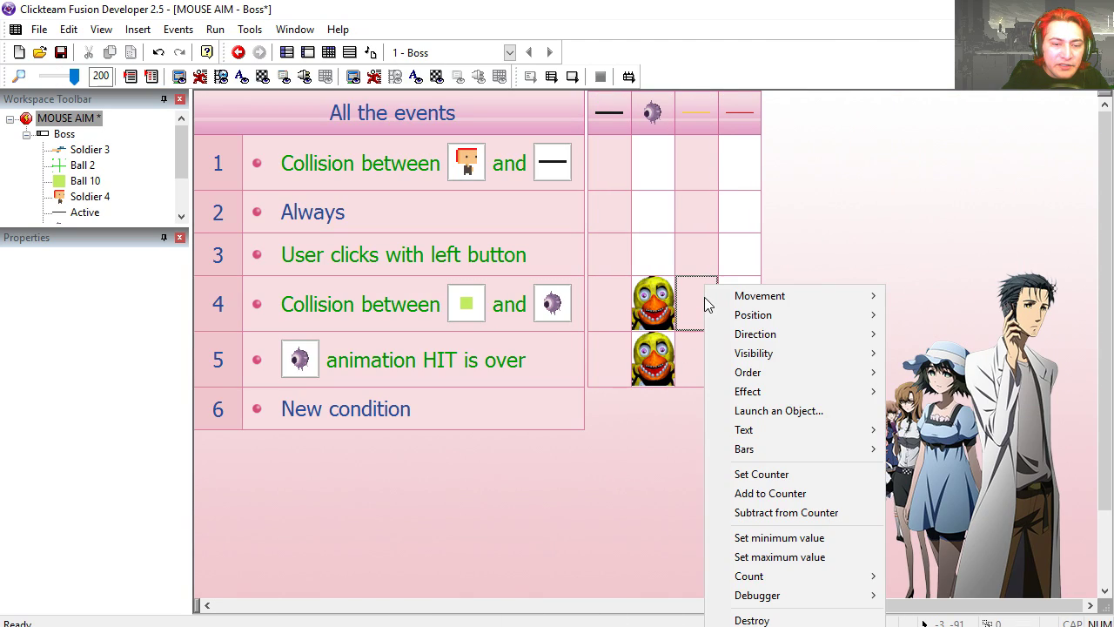
pyautogui.click(722, 511)
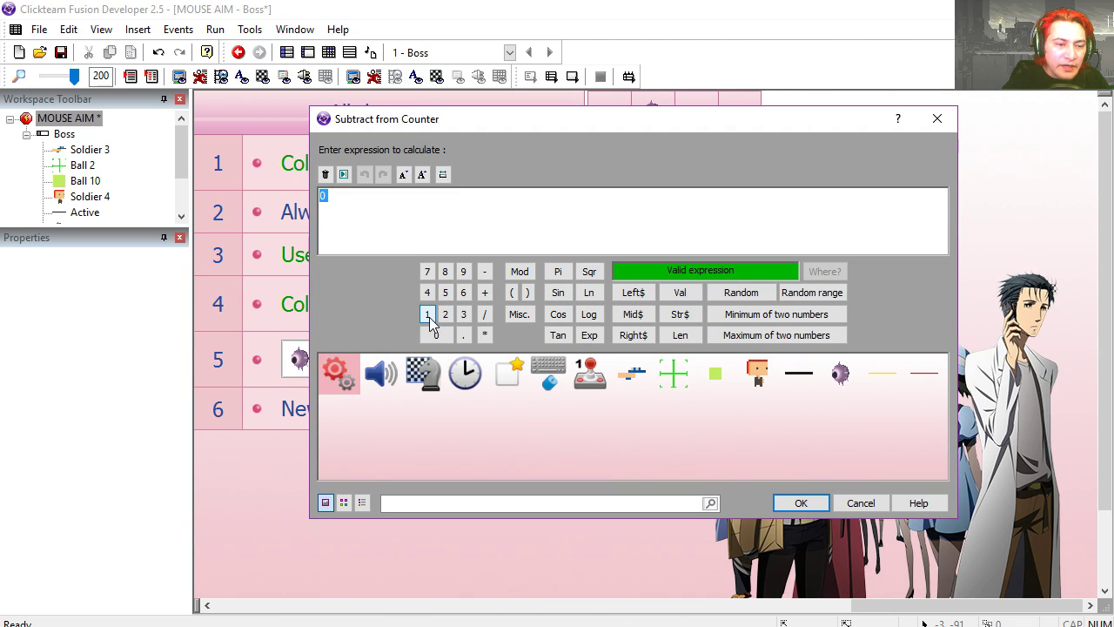
pyautogui.click(427, 314)
pyautogui.click(801, 504)
# Step: Test-run with F7, shooting the boss repeatedly to watch the health bar shrink
pyautogui.press('F7')
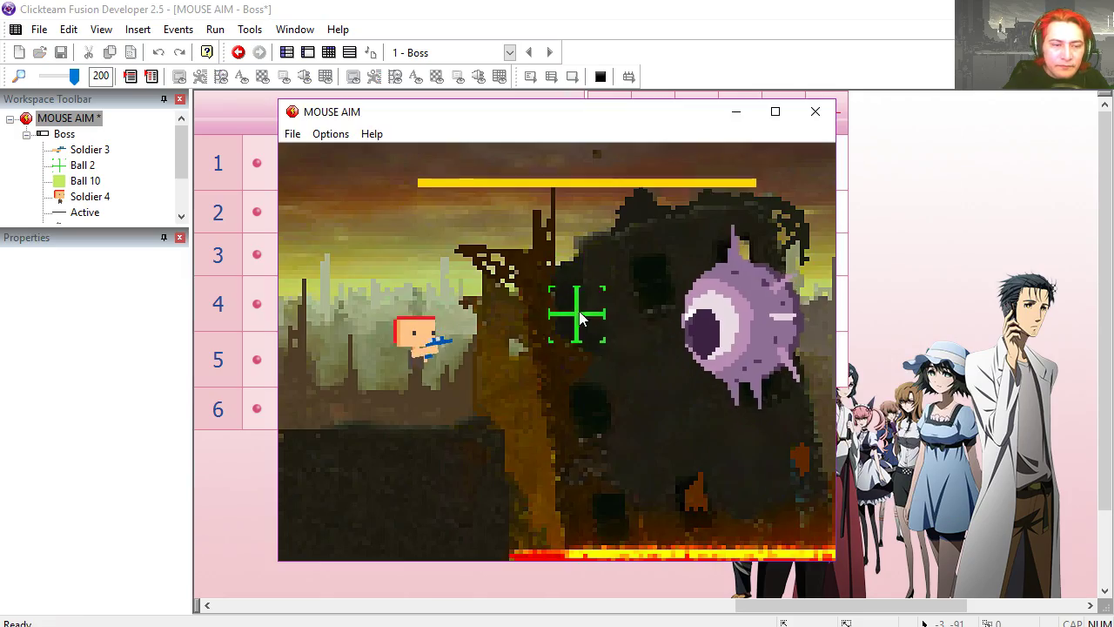
pyautogui.click(644, 309)
pyautogui.click(680, 312)
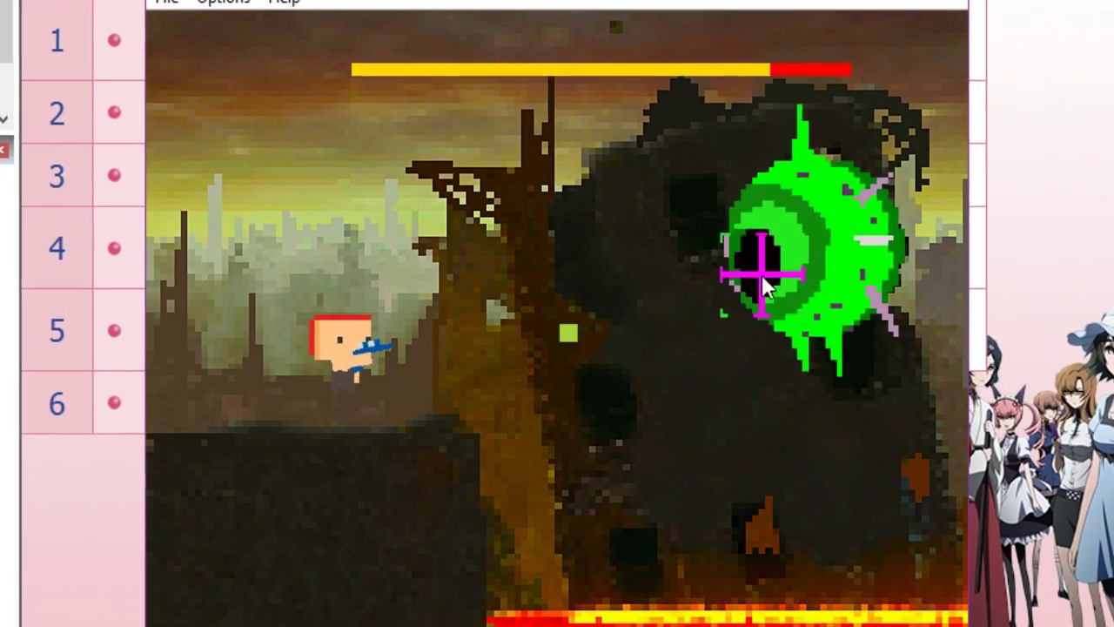
pyautogui.click(749, 280)
pyautogui.click(784, 296)
pyautogui.click(870, 339)
pyautogui.click(627, 504)
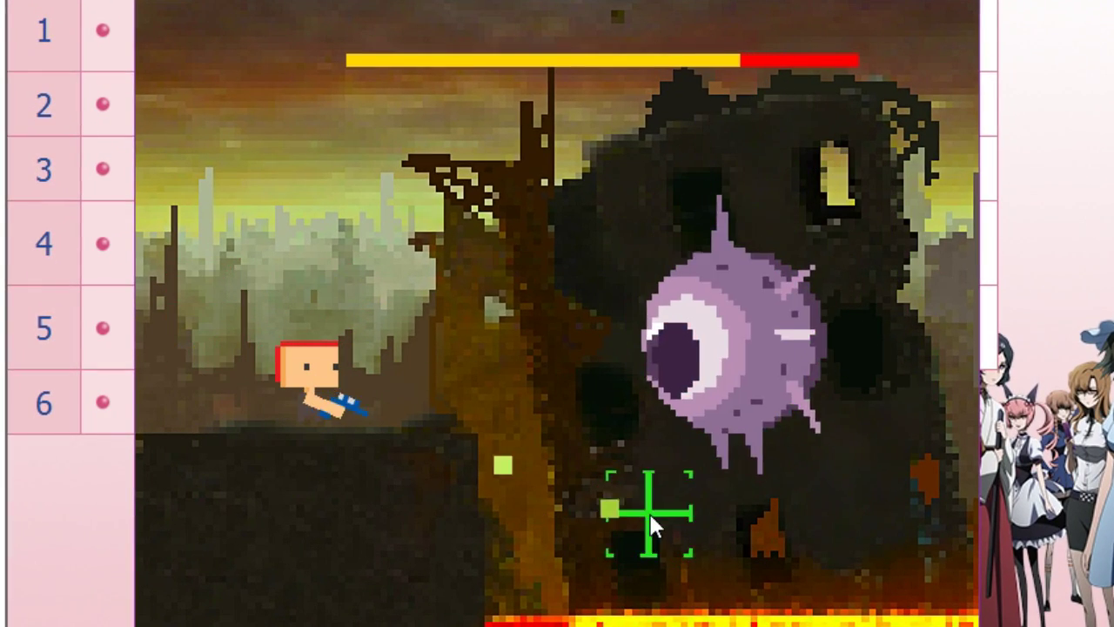
pyautogui.click(708, 310)
pyautogui.click(725, 284)
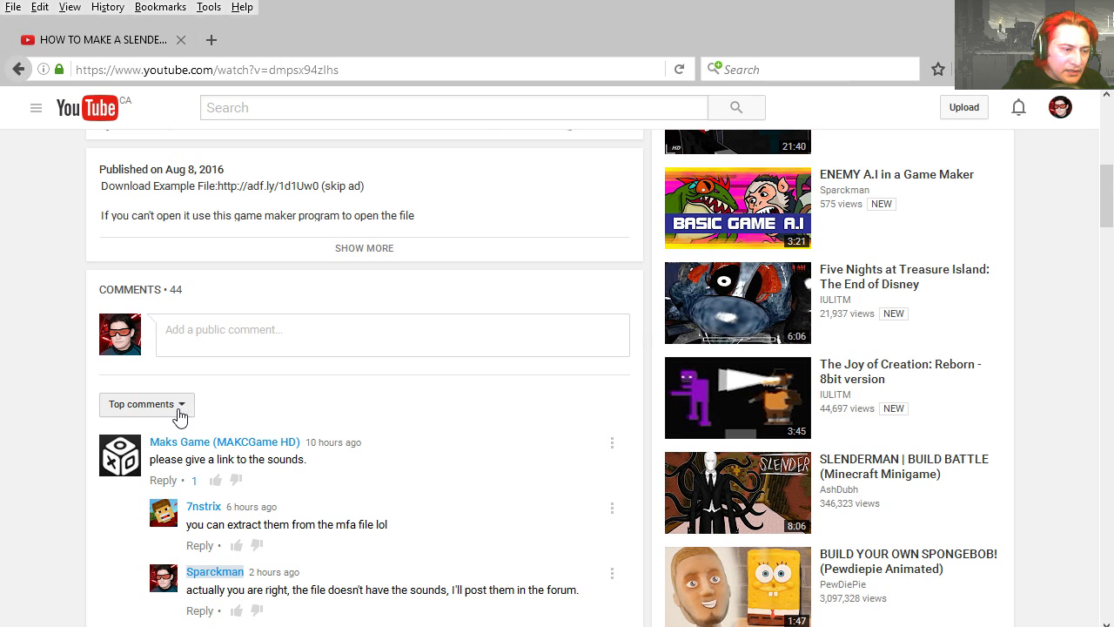
pyautogui.click(181, 407)
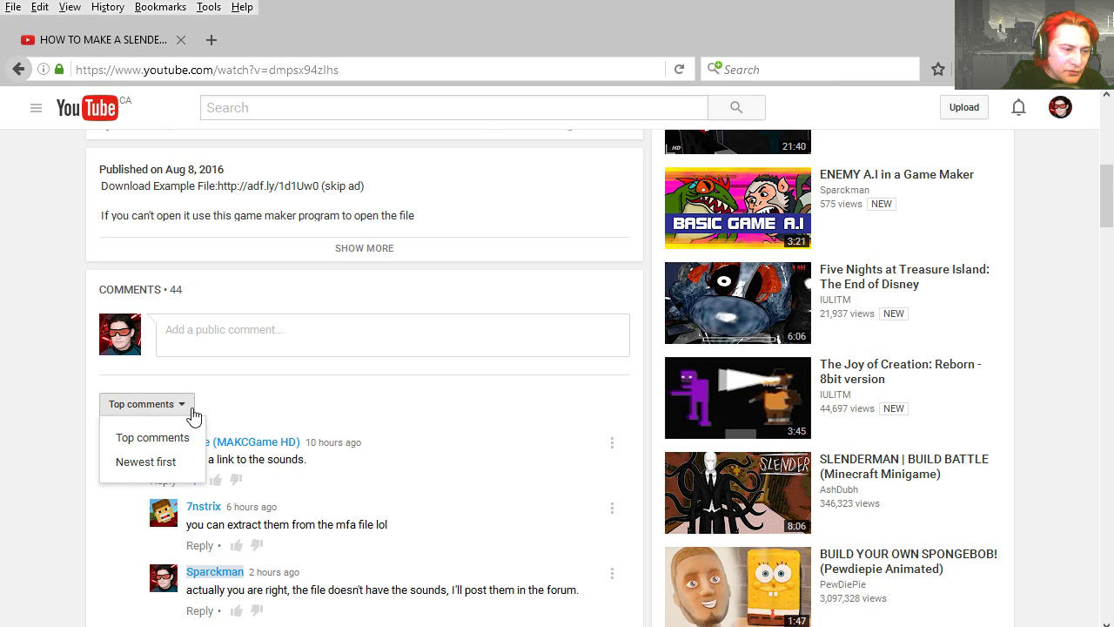
# Step: Sort comments Newest first, then browse one commenter's channel videos and close it
pyautogui.click(165, 472)
pyautogui.scroll(-15, 378, 473)
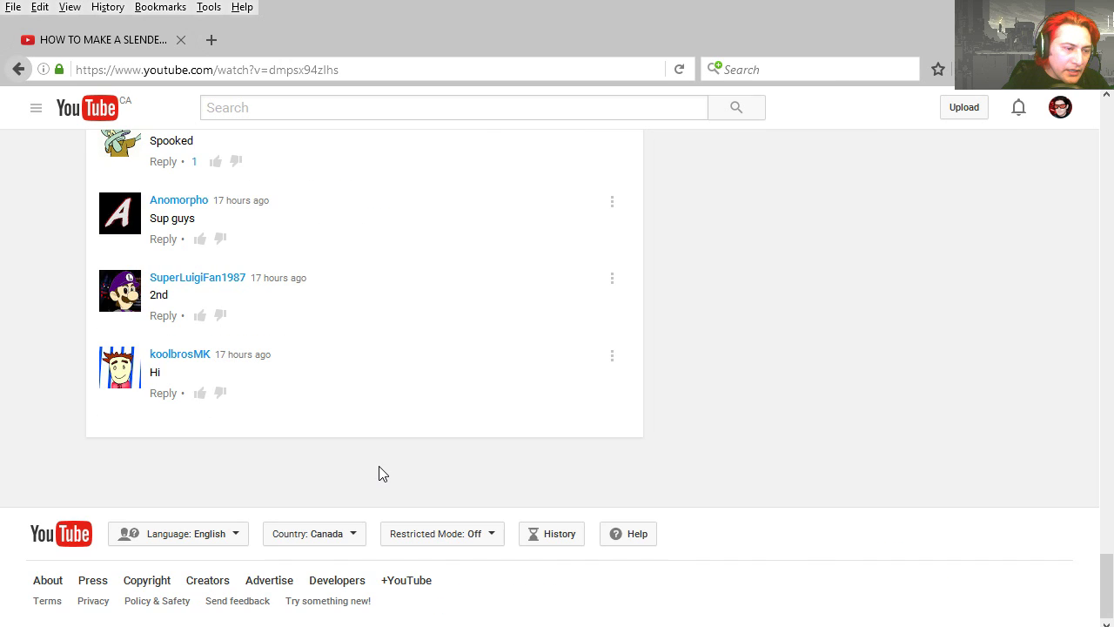
pyautogui.click(193, 353)
pyautogui.click(368, 370)
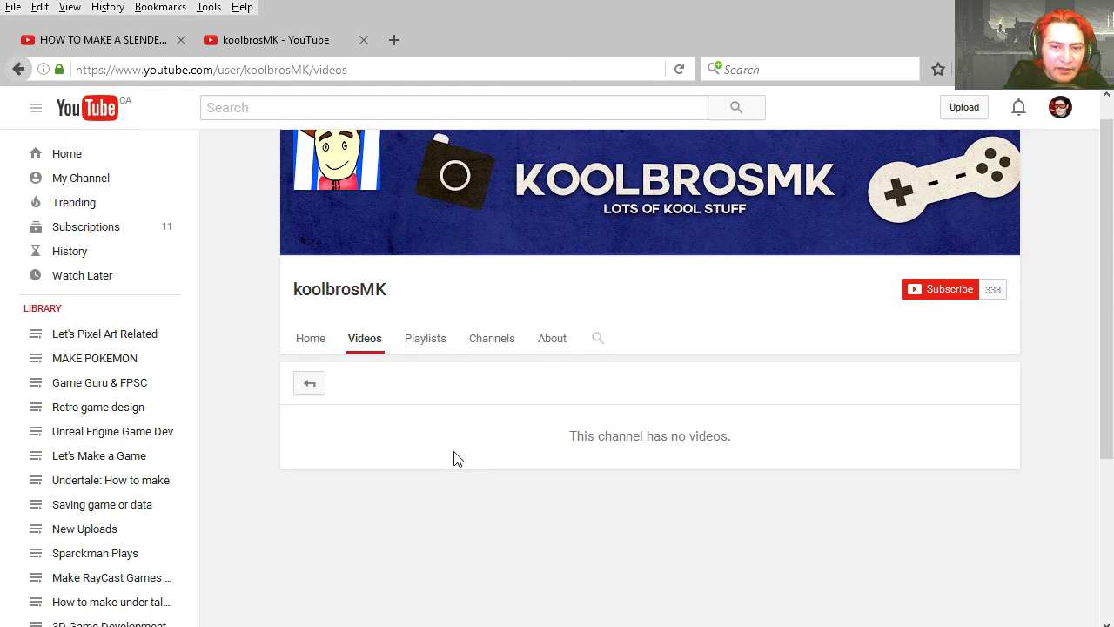
pyautogui.hotkey('ctrl', 'w')
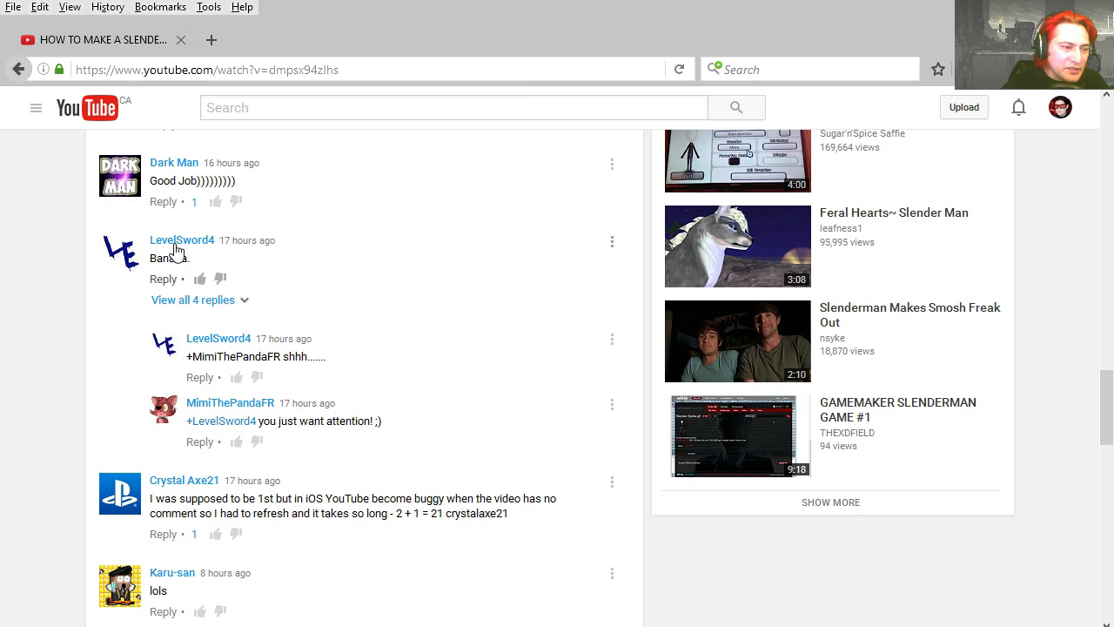
# Step: Open another commenter's channel and play one of its Let's Play videos
pyautogui.click(177, 248)
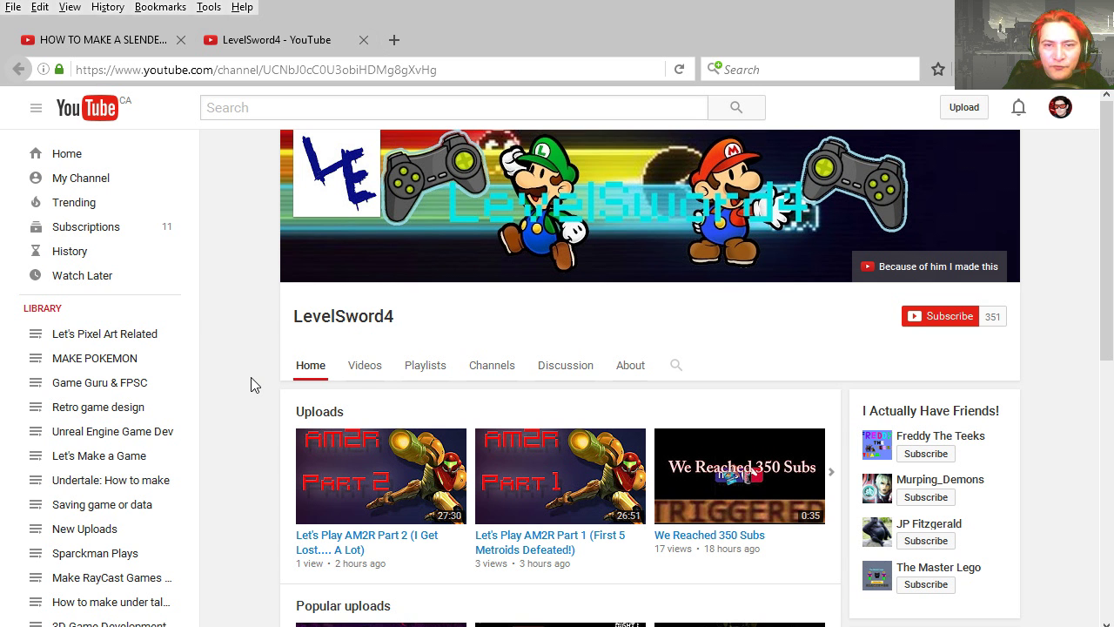
pyautogui.click(364, 365)
pyautogui.click(586, 431)
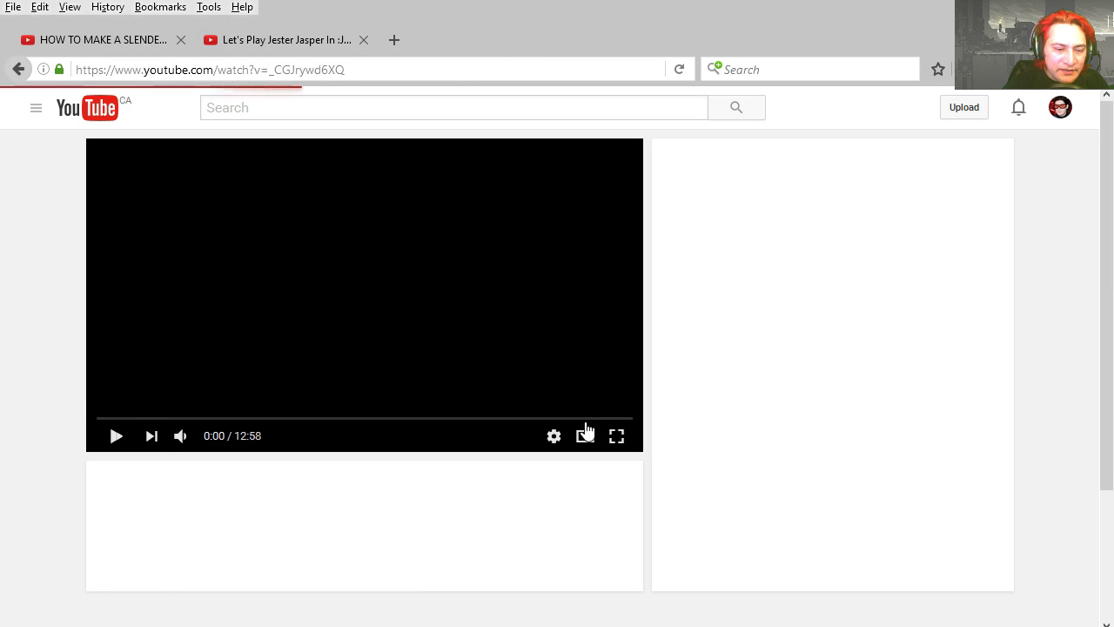